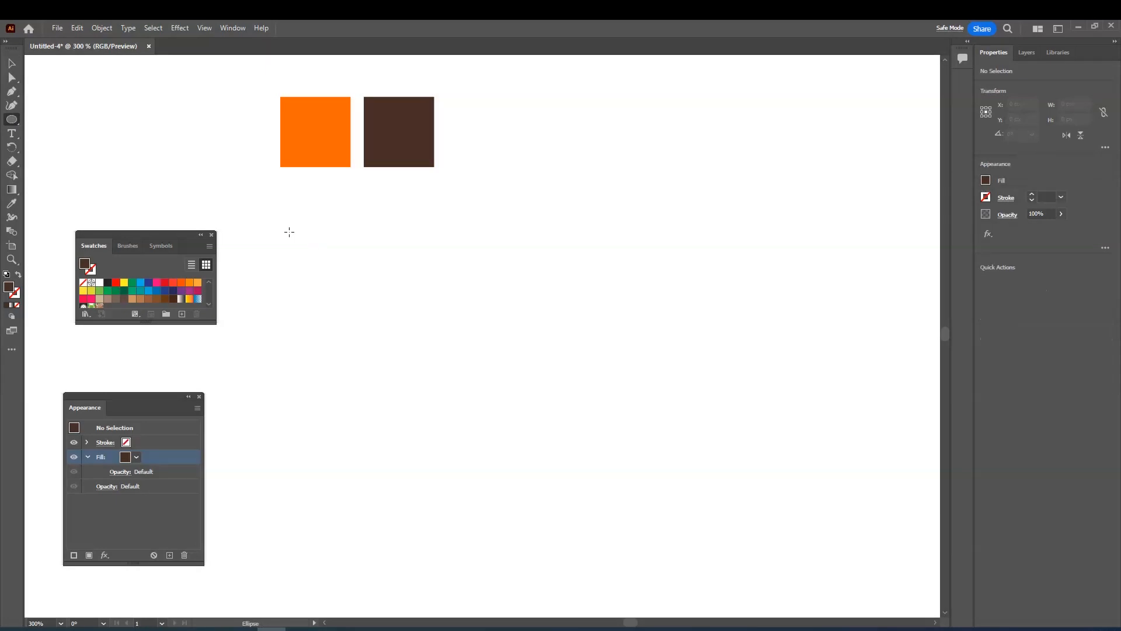
Draw a dark brown circle below the two colour squares and set its width and height to 66 px
drag(296, 247, 543, 415)
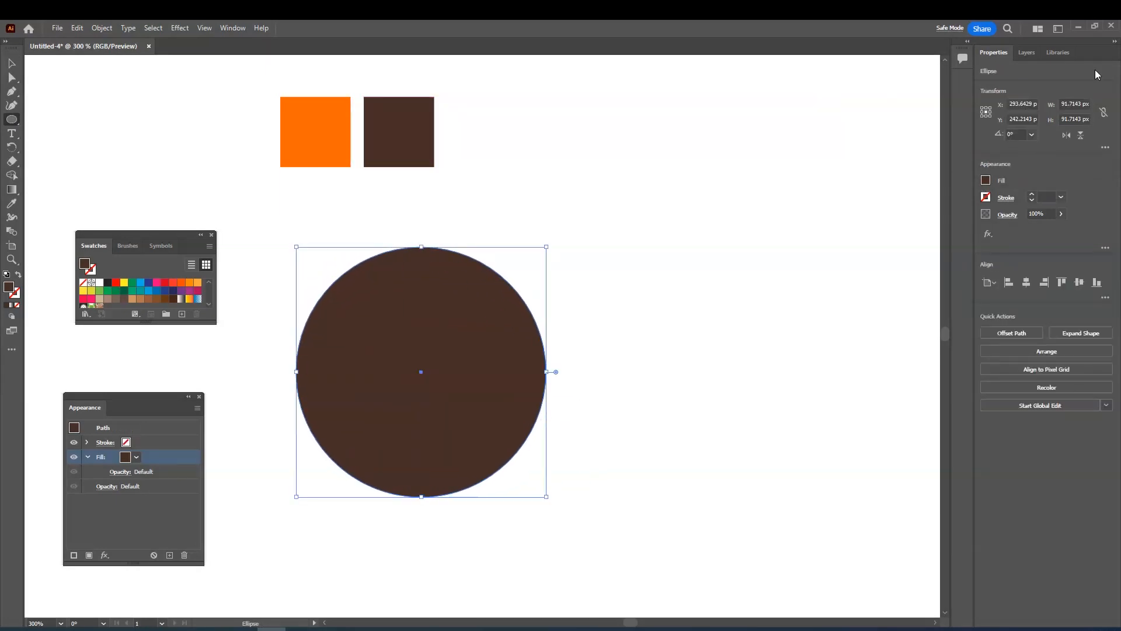
click(1075, 104)
text(66)
click(1079, 119)
text(66)
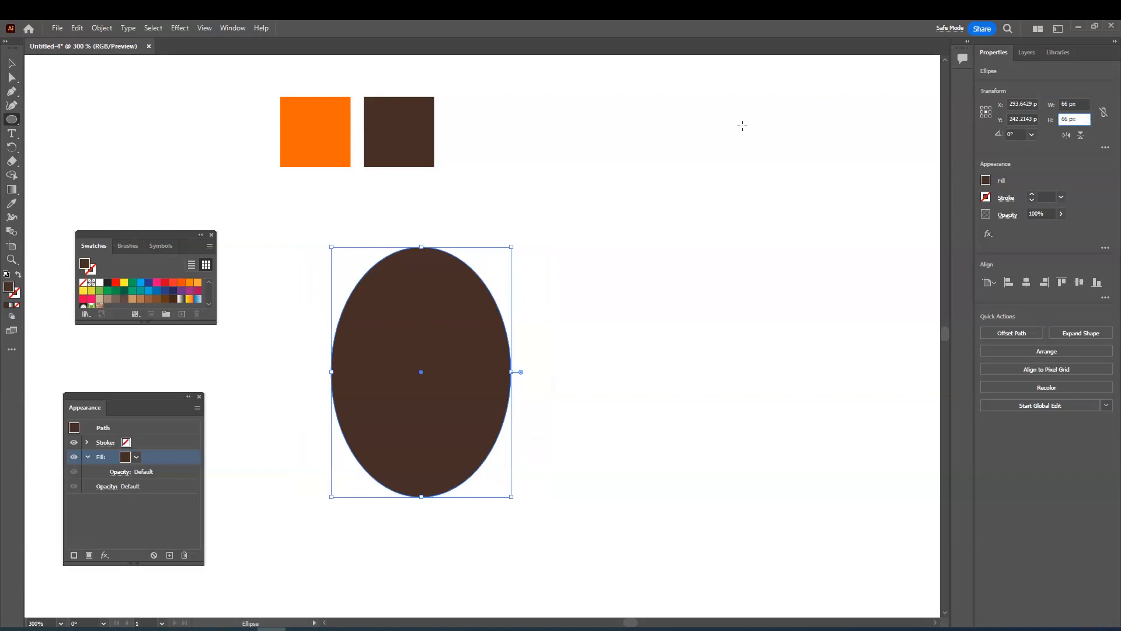
click(12, 63)
Offset the circle's path by -4 px and fill the new inner circle with the sample square's orange
click(444, 227)
click(432, 322)
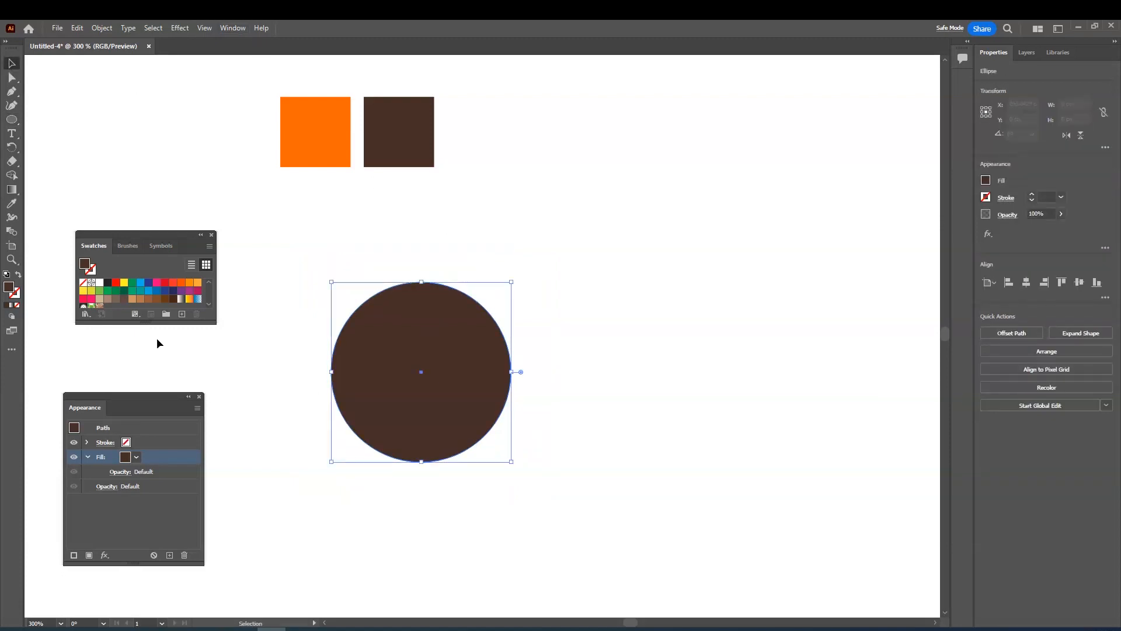
click(98, 29)
mouse_move(213, 318)
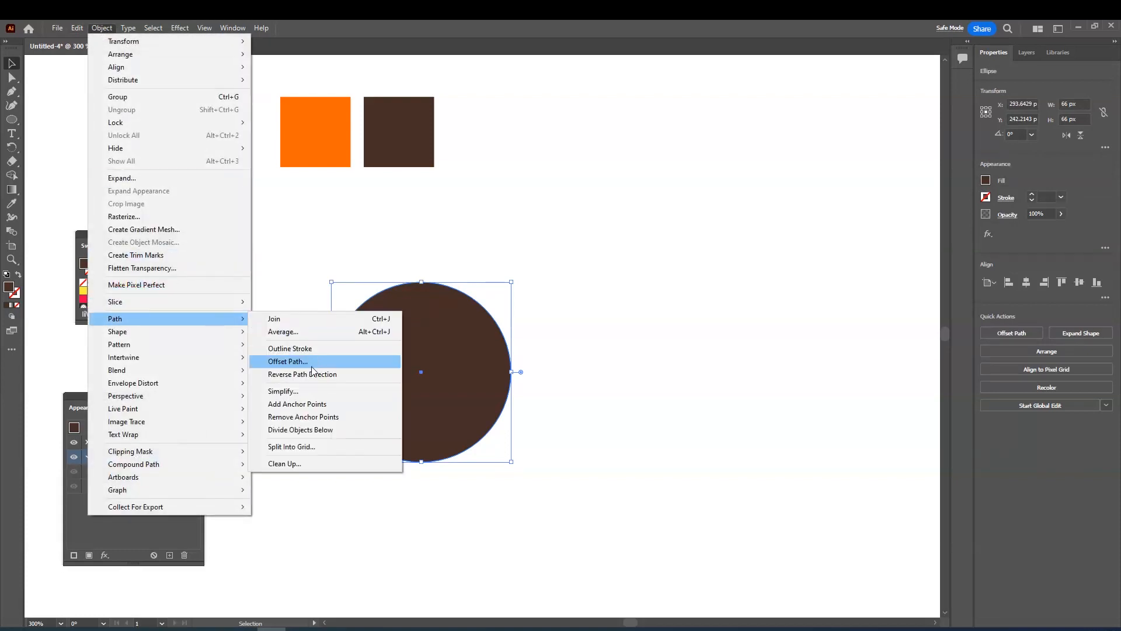
click(311, 362)
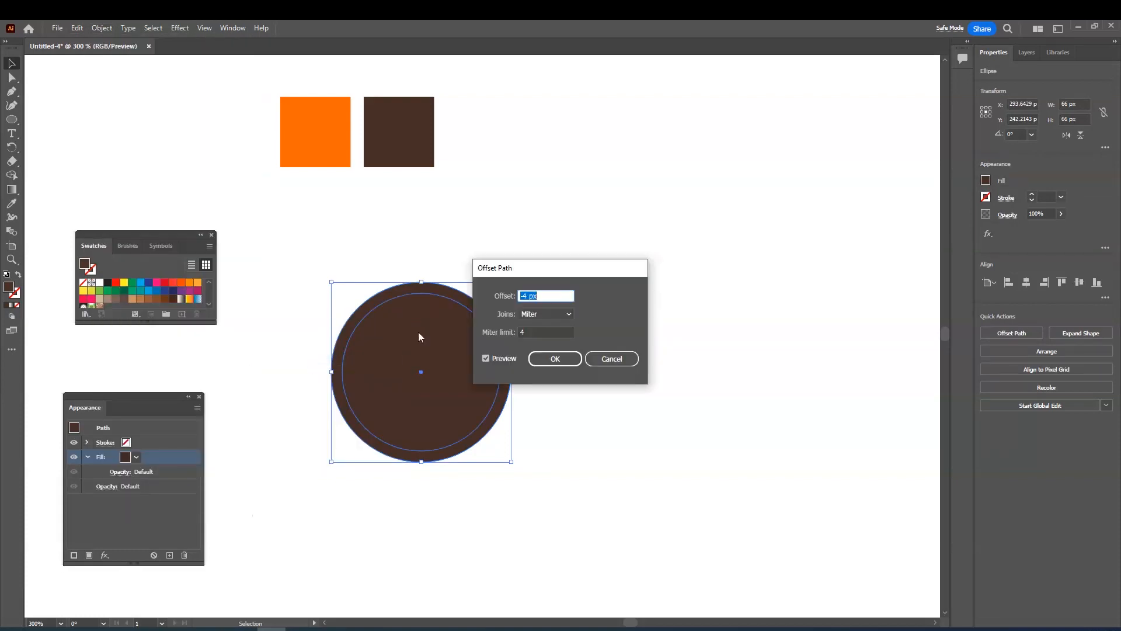
click(572, 359)
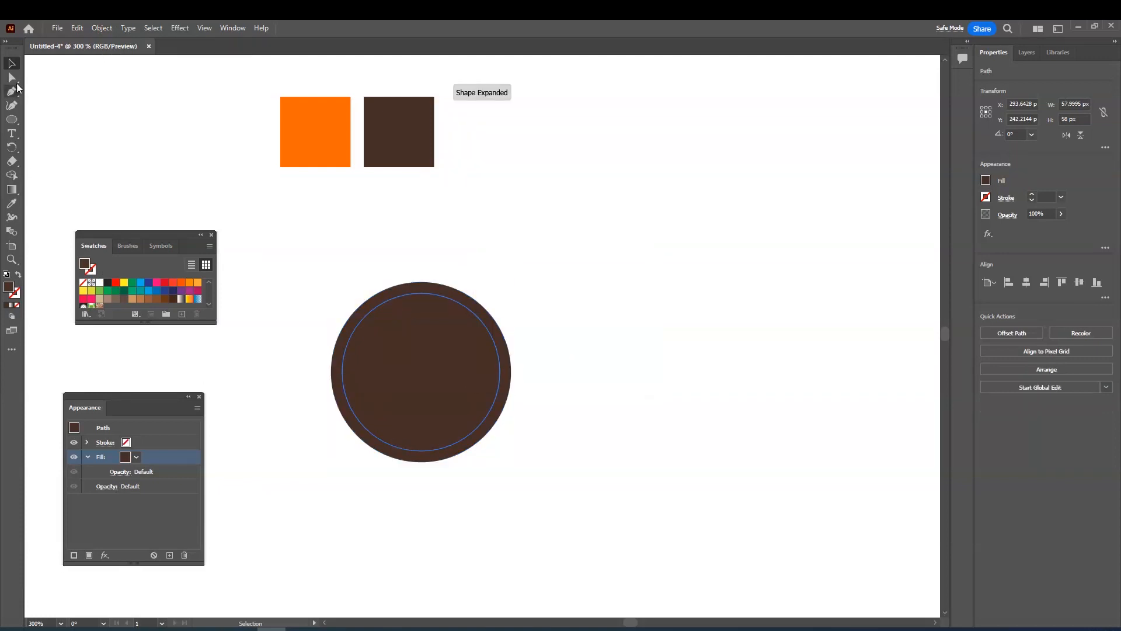
click(11, 203)
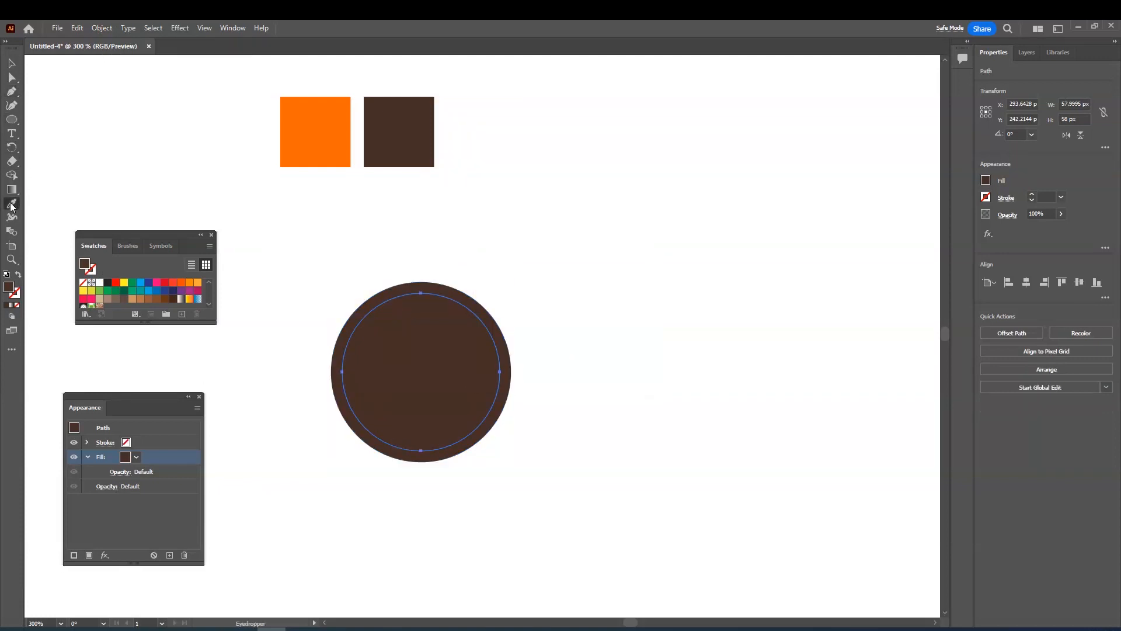
click(310, 112)
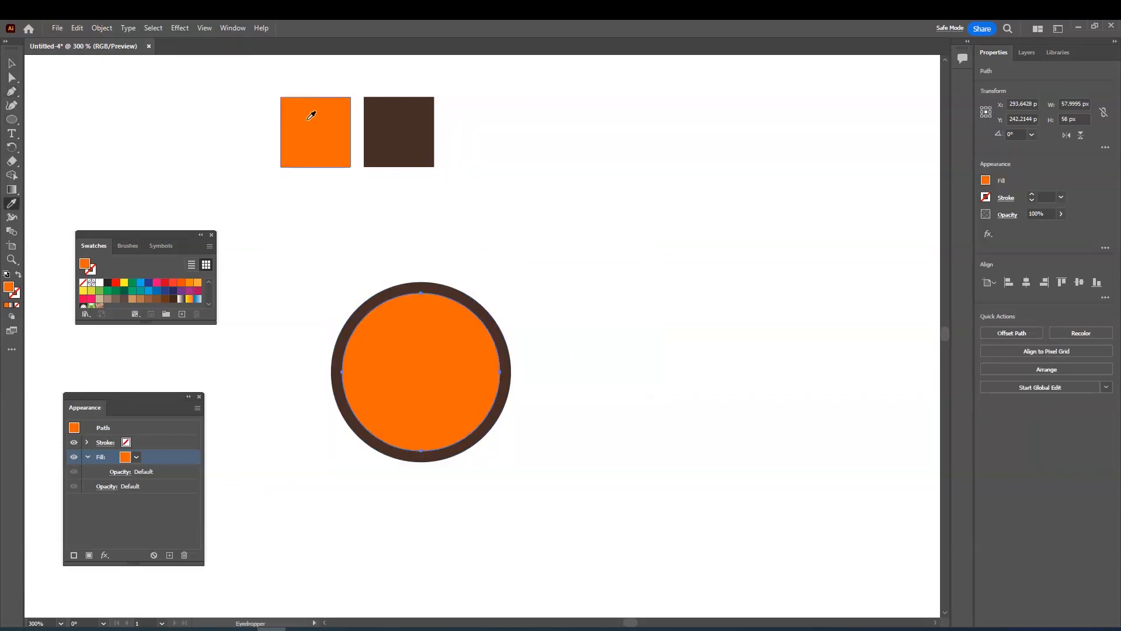
Offset the orange circle's path by -4 px and colour the resulting third circle dark brown from the sample square
click(100, 27)
mouse_move(194, 320)
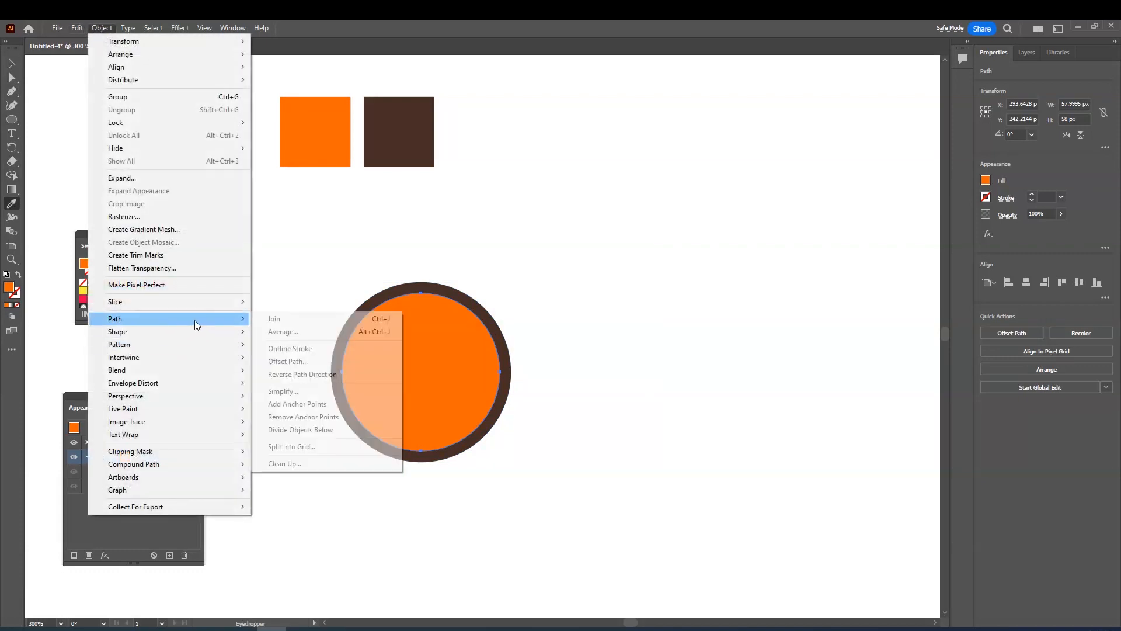
click(287, 361)
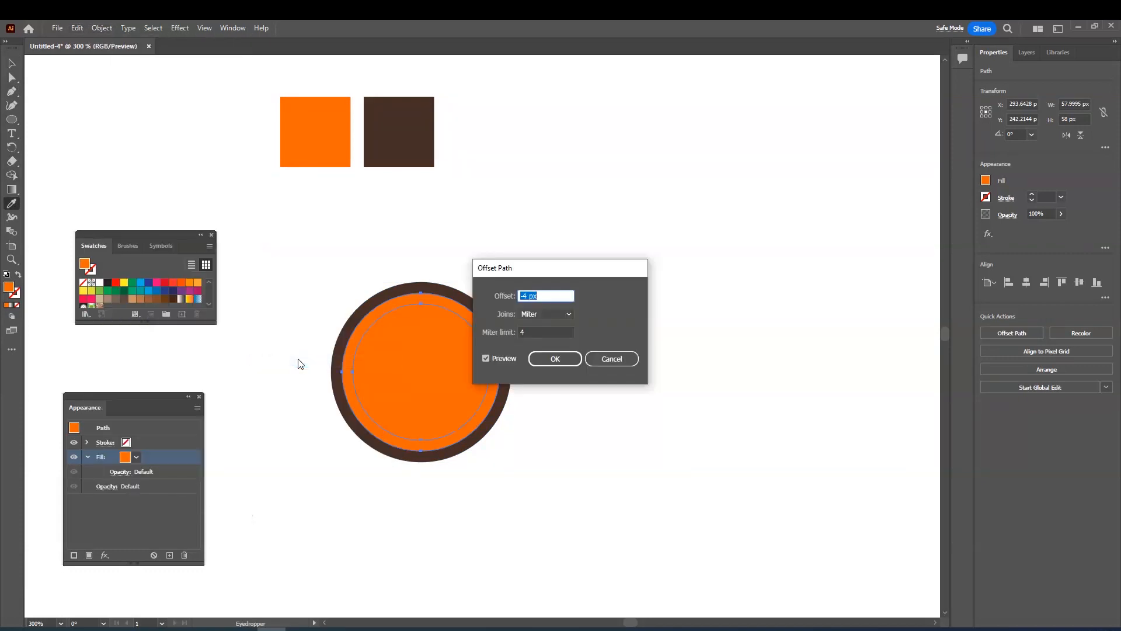
click(570, 359)
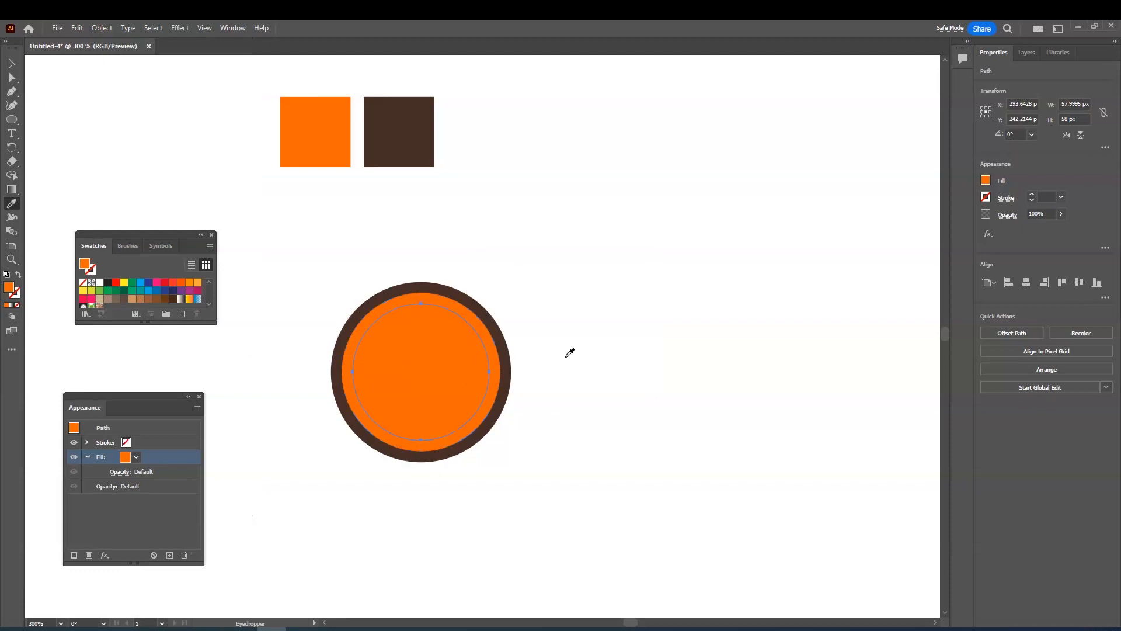
click(402, 122)
Offset the third circle's path by -4 px and colour the resulting fourth circle orange from the sample square
click(101, 27)
mouse_move(175, 318)
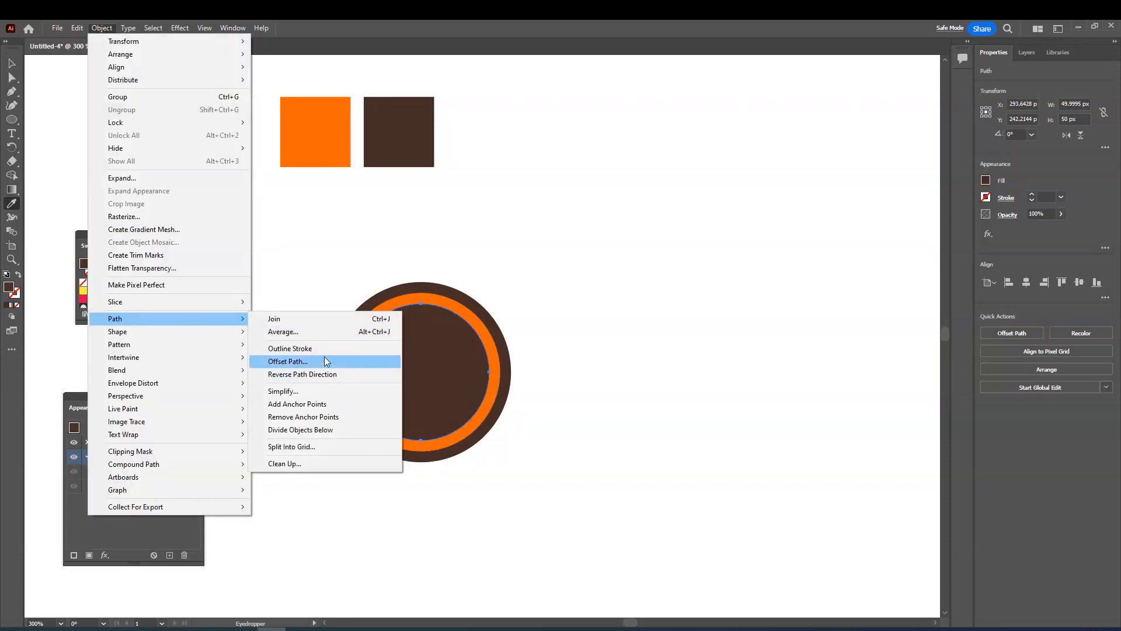
click(325, 361)
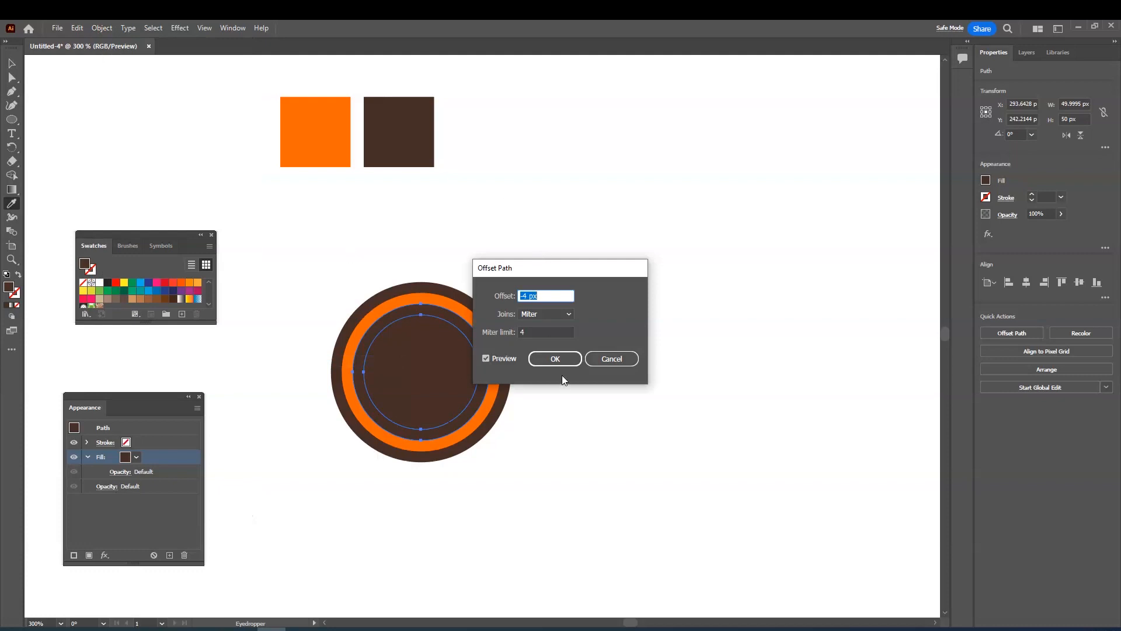
click(553, 354)
click(331, 119)
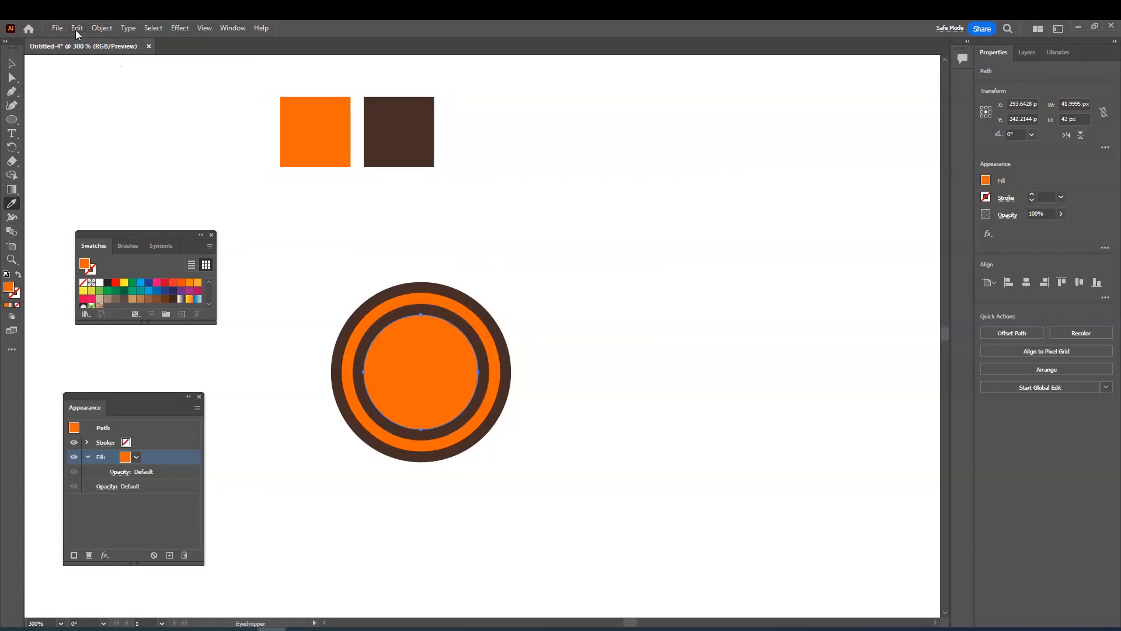
Offset the fourth circle's path by -4 px and colour the resulting fifth circle dark brown from the sample square
click(100, 28)
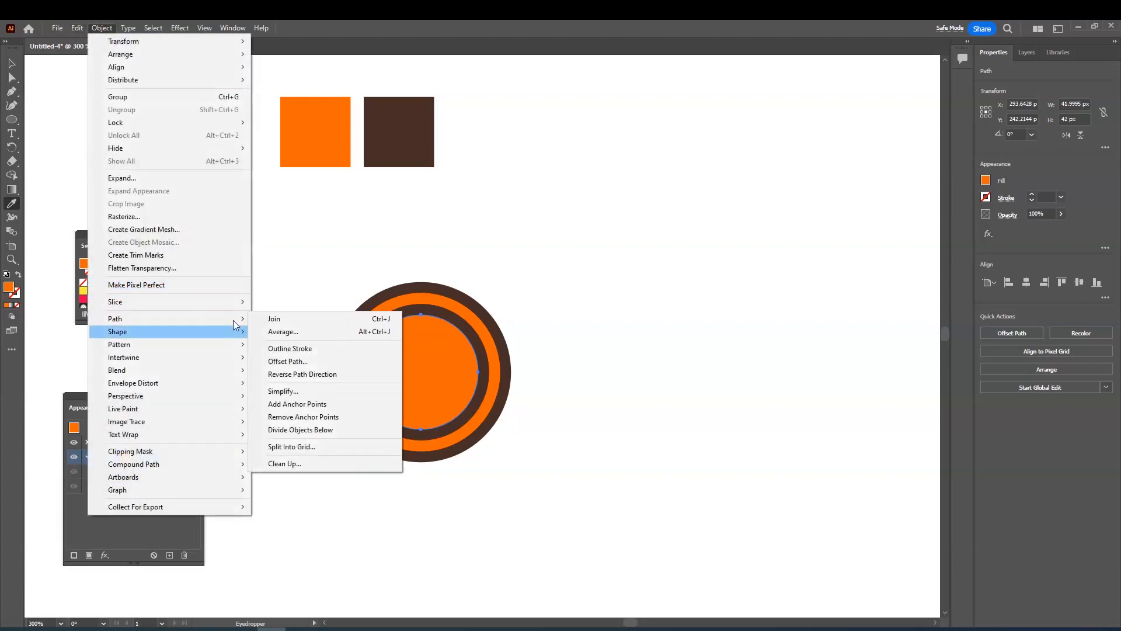
click(315, 361)
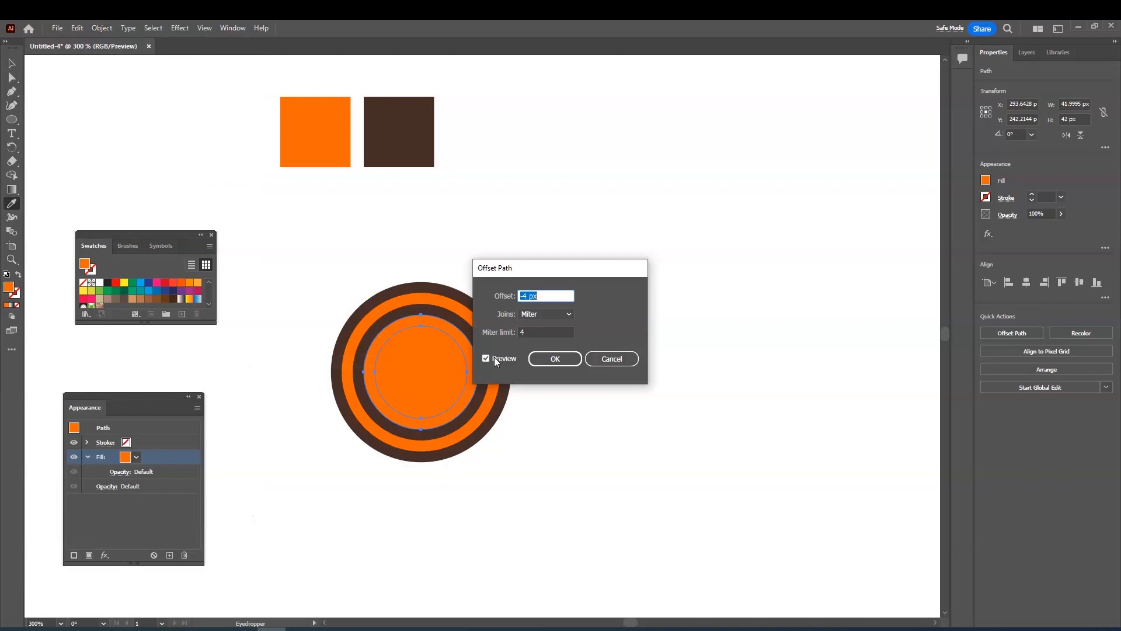
click(540, 359)
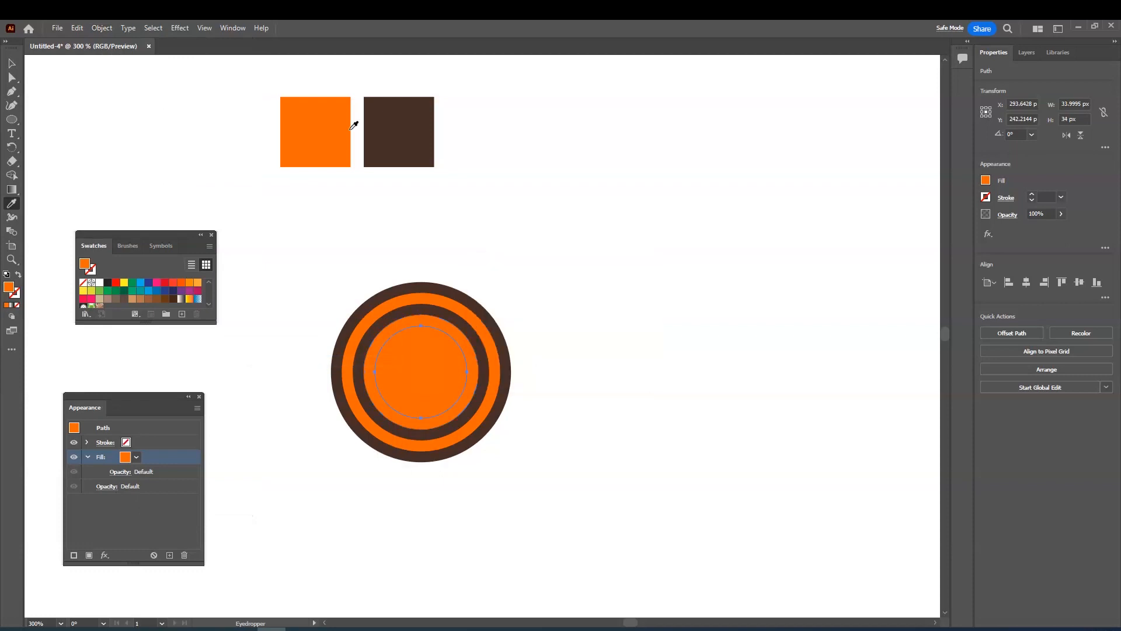
click(387, 115)
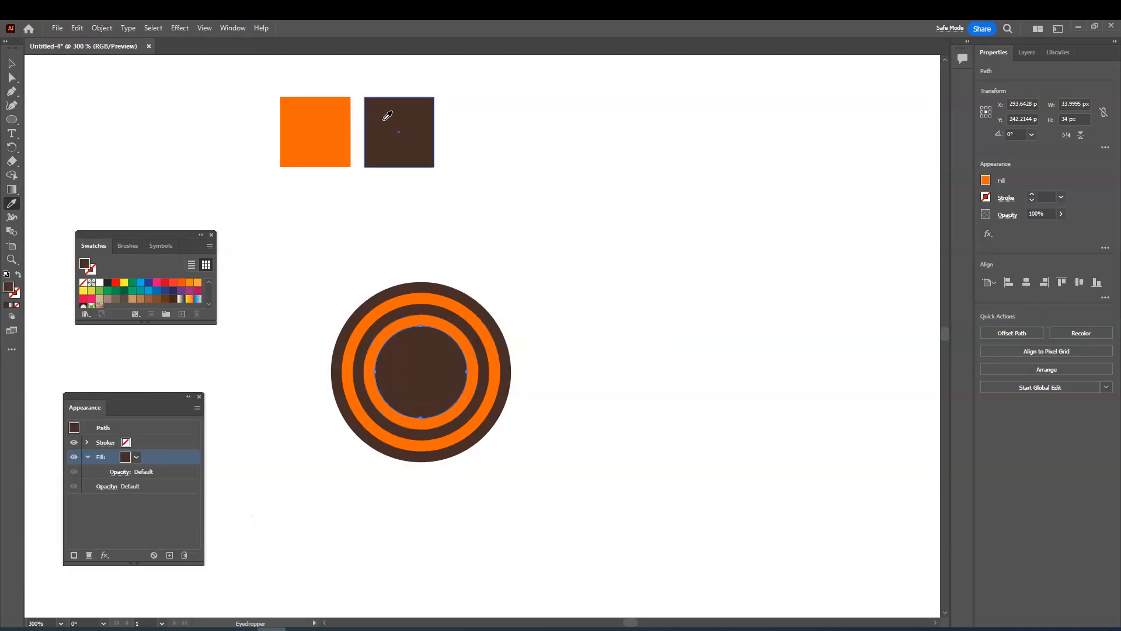
Offset the fifth circle's path by -4 px and colour the resulting sixth circle orange from the sample square
click(99, 28)
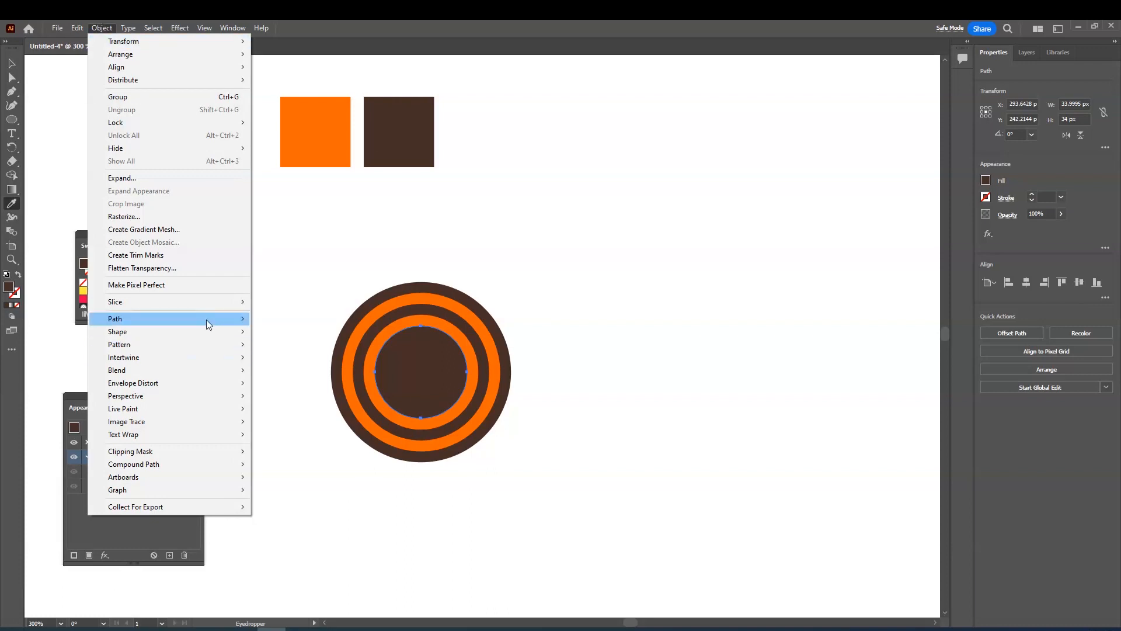
mouse_move(206, 320)
click(328, 362)
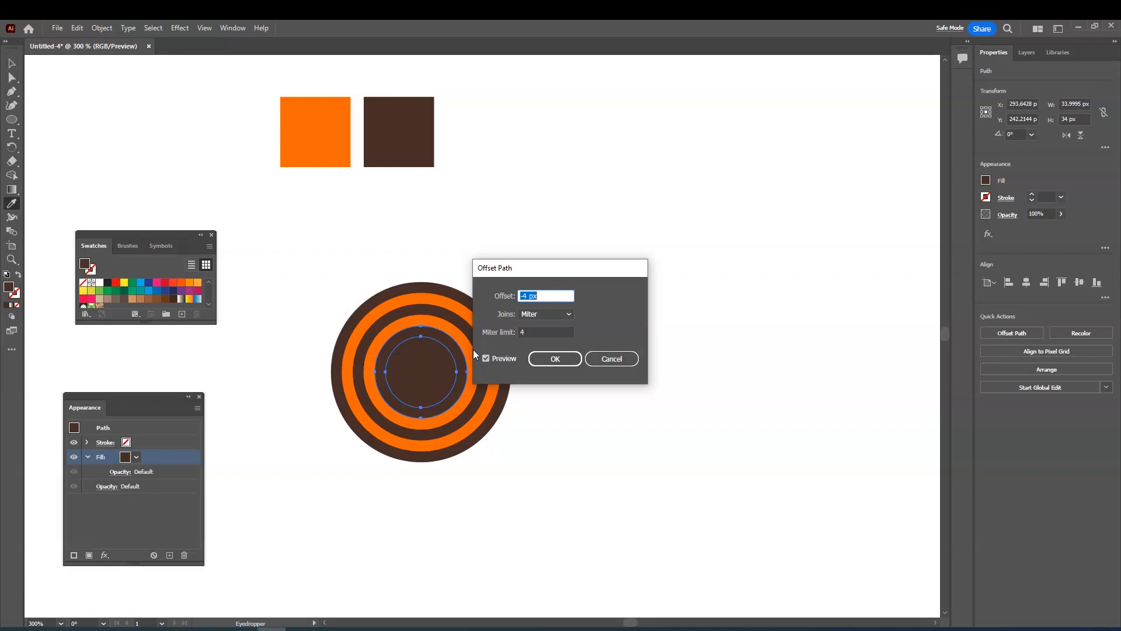
click(556, 358)
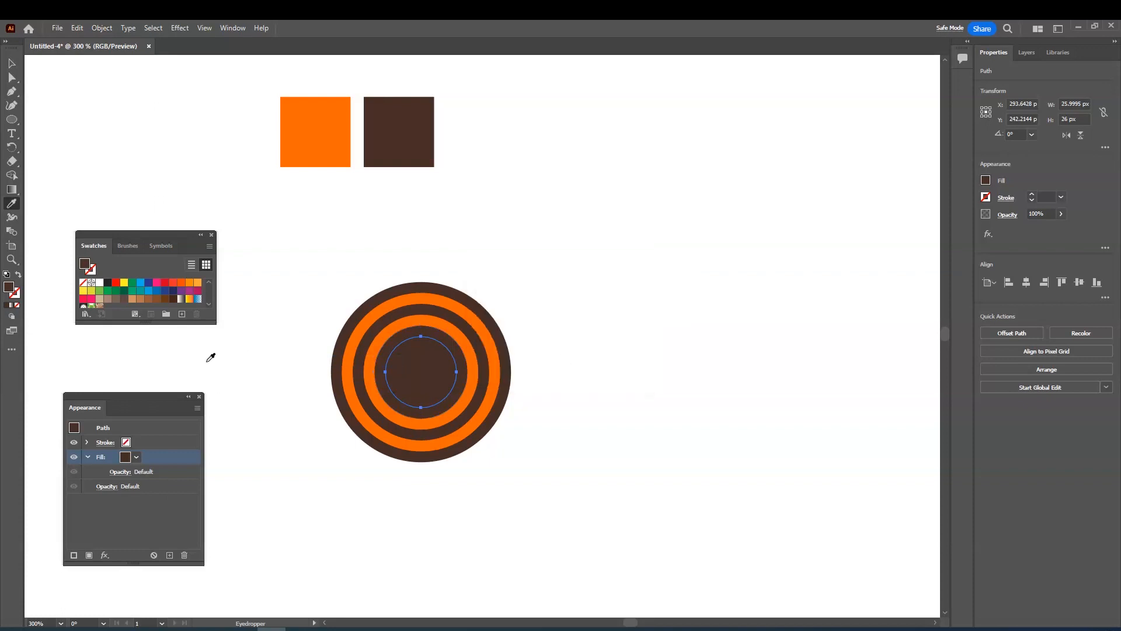
click(326, 126)
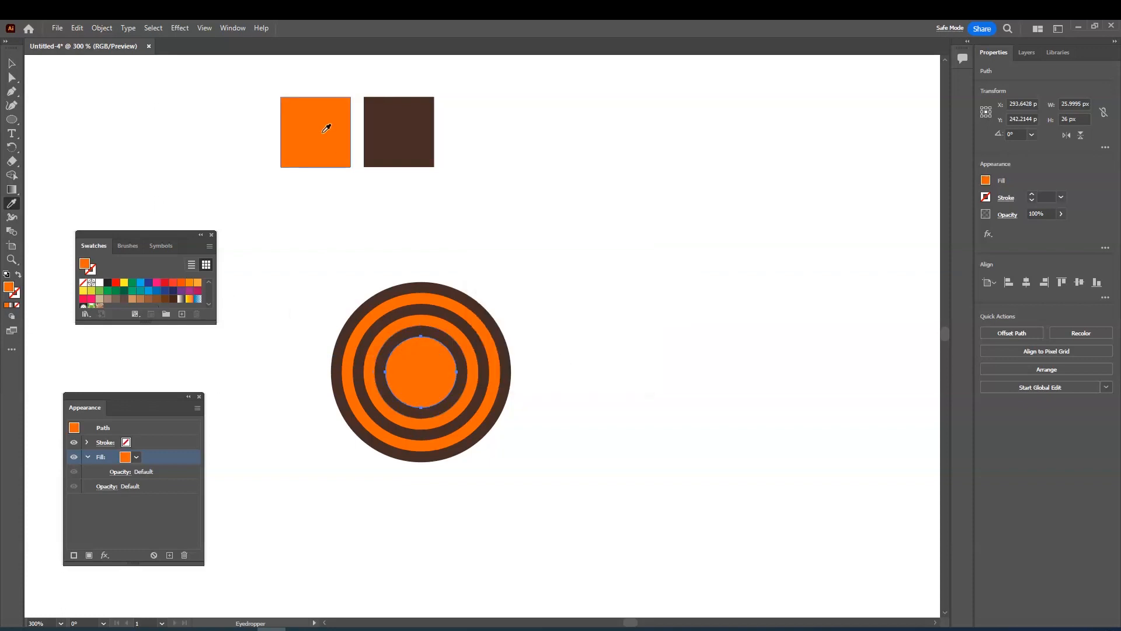
Add three more circles towards the centre with -4 px offsets, coloured dark brown, orange and dark brown from the sample squares
click(401, 117)
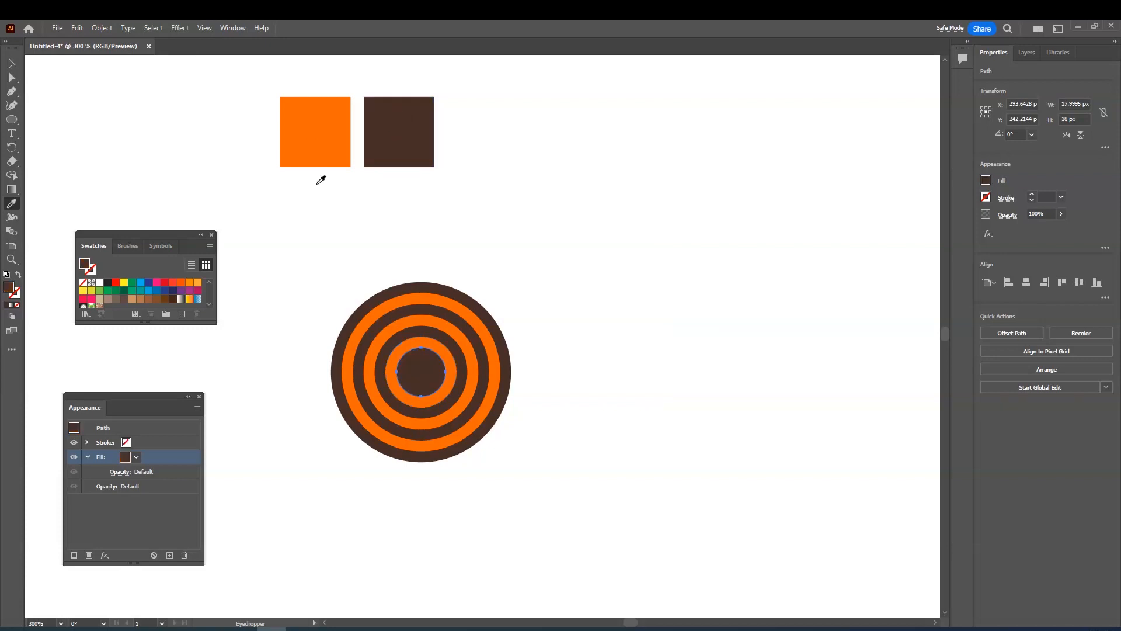
click(341, 112)
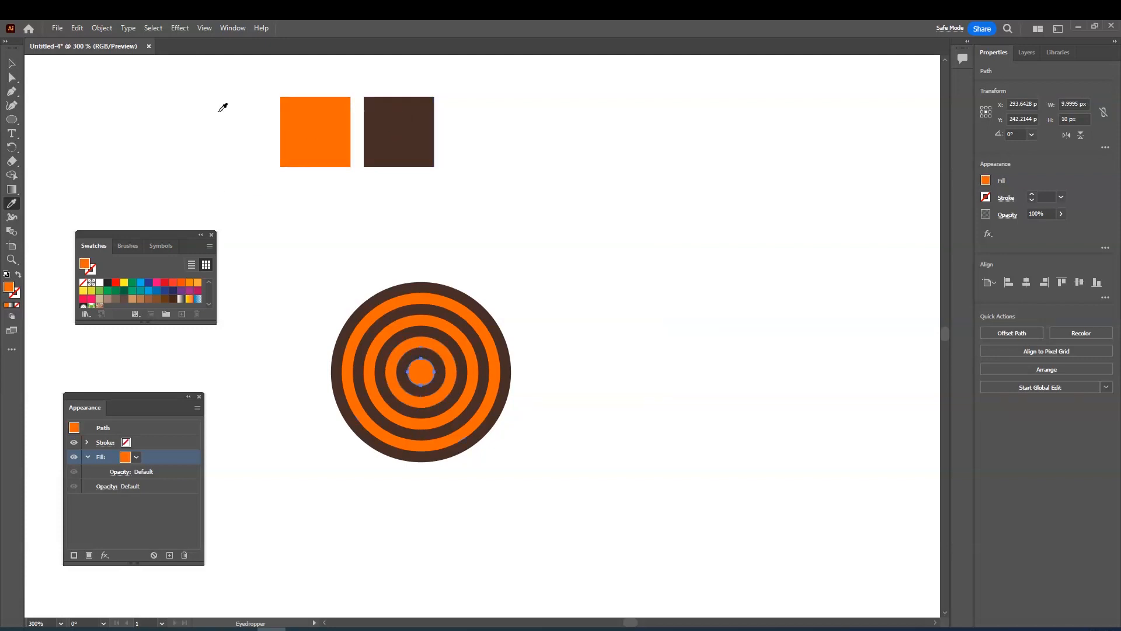
key(v)
click(12, 203)
click(403, 112)
click(12, 64)
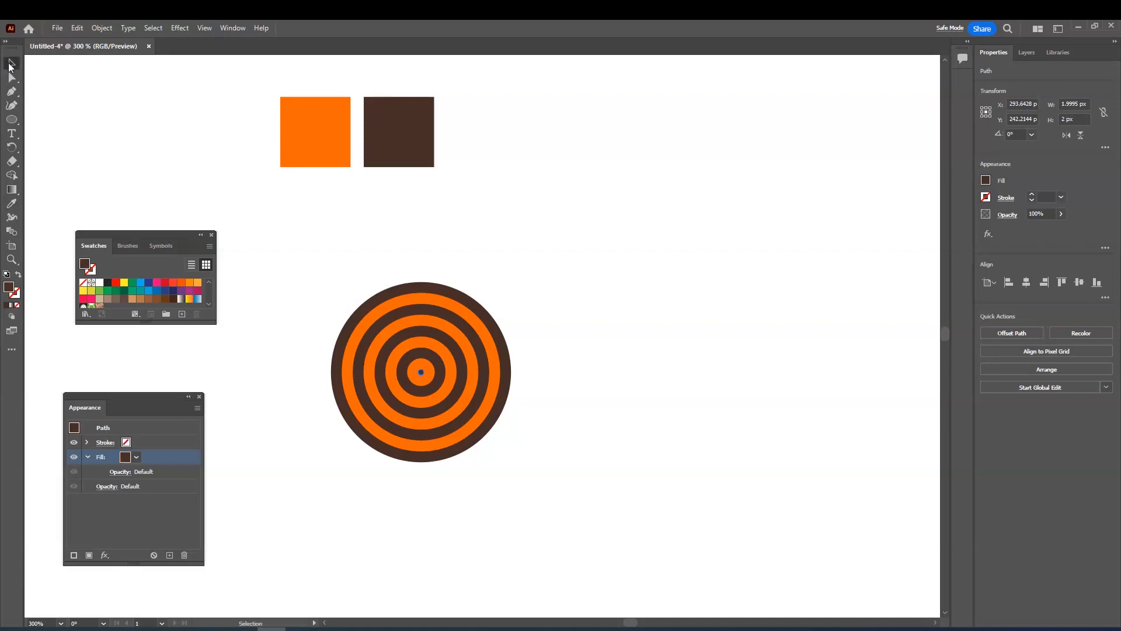
Select all the concentric circles and make a new pattern from them with Pattern Options
click(279, 254)
drag(280, 256, 541, 501)
click(232, 28)
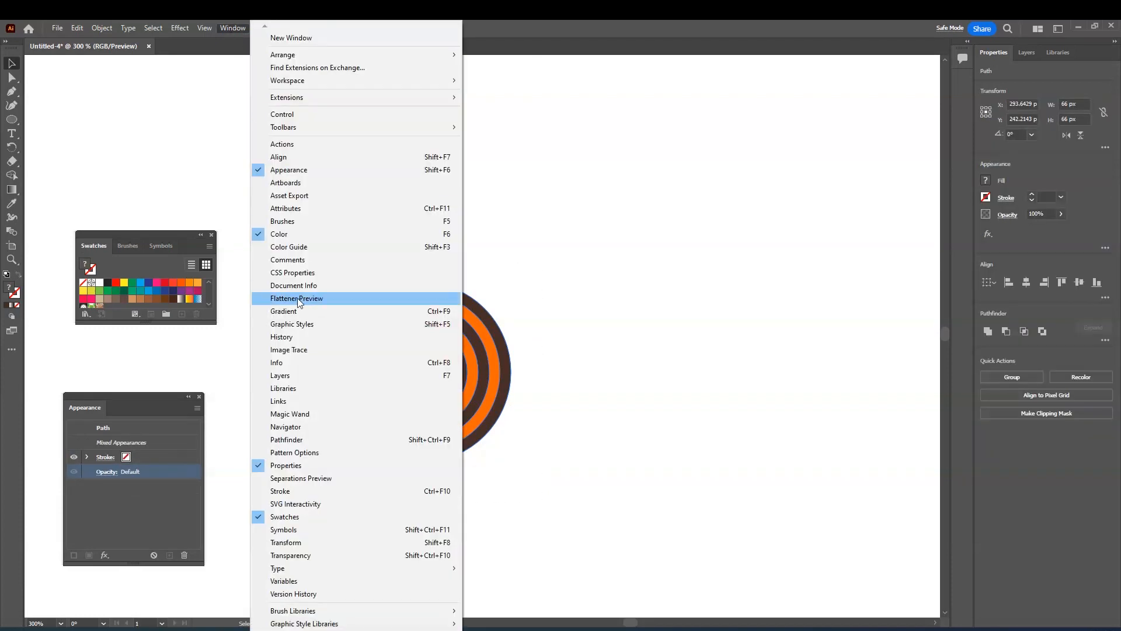
click(317, 453)
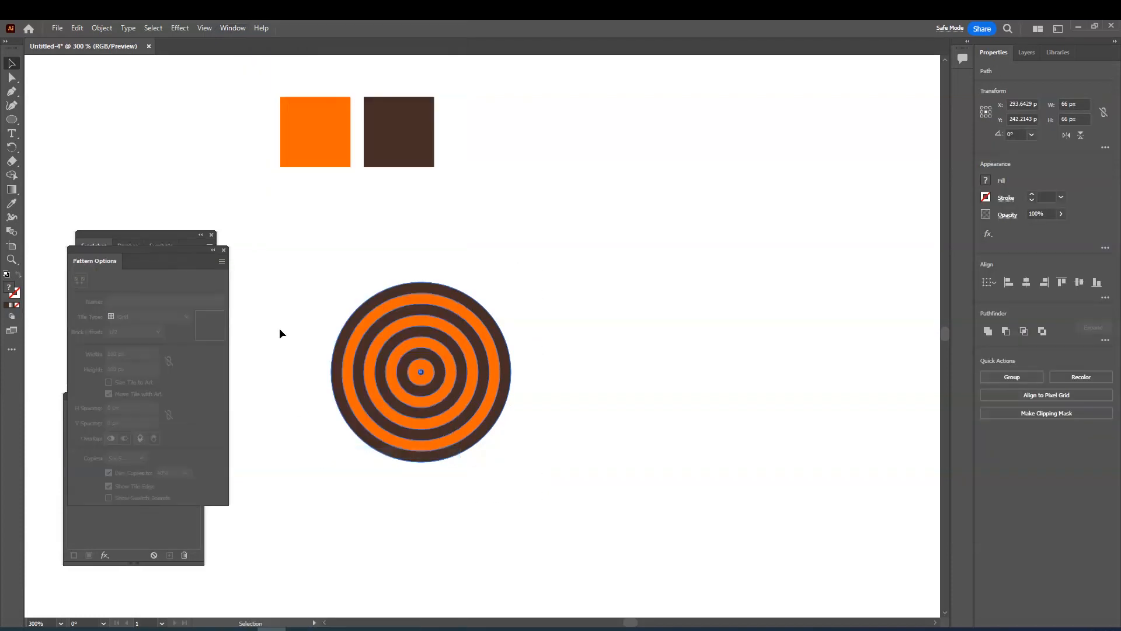
click(222, 262)
click(257, 266)
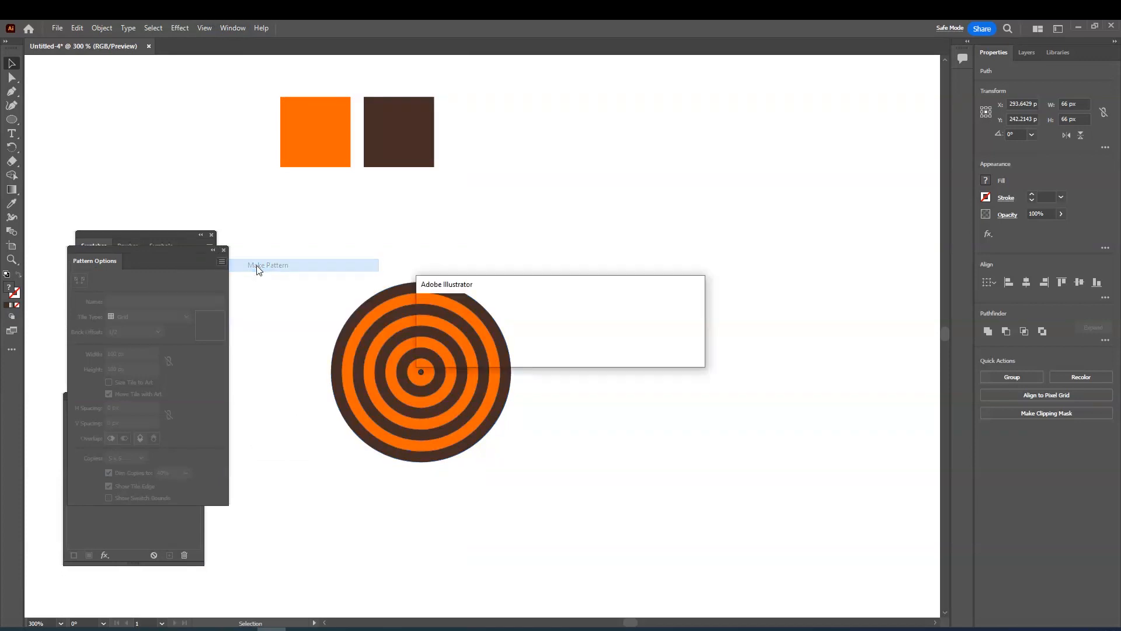
click(653, 354)
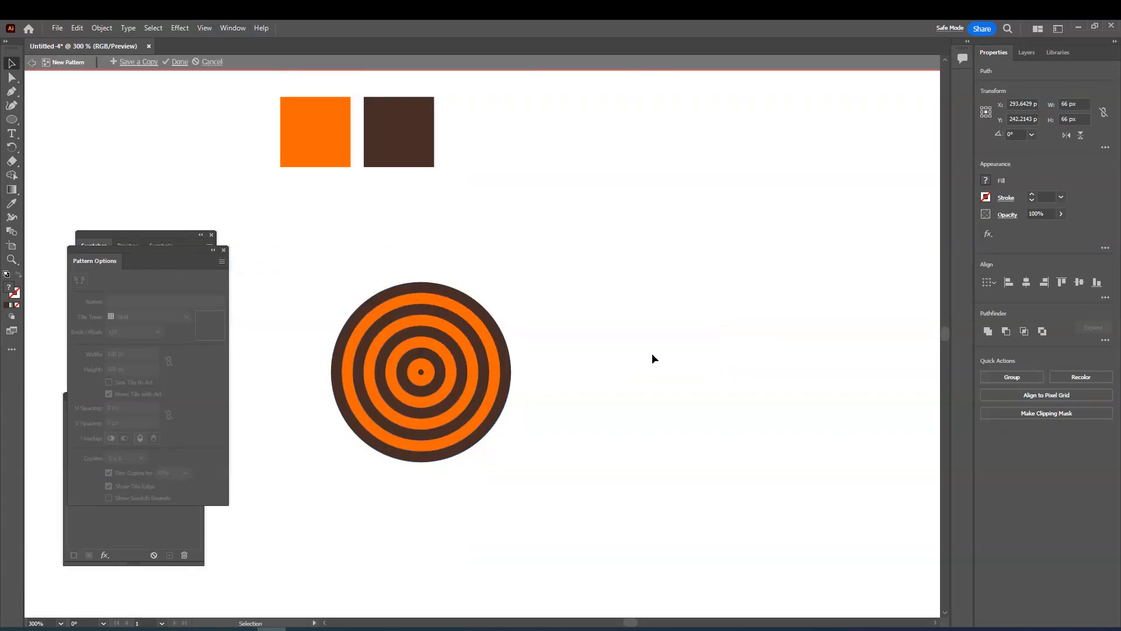
Set the pattern's tile type to Brick by Row with a tile width of 62 px and height of 30 px
click(166, 317)
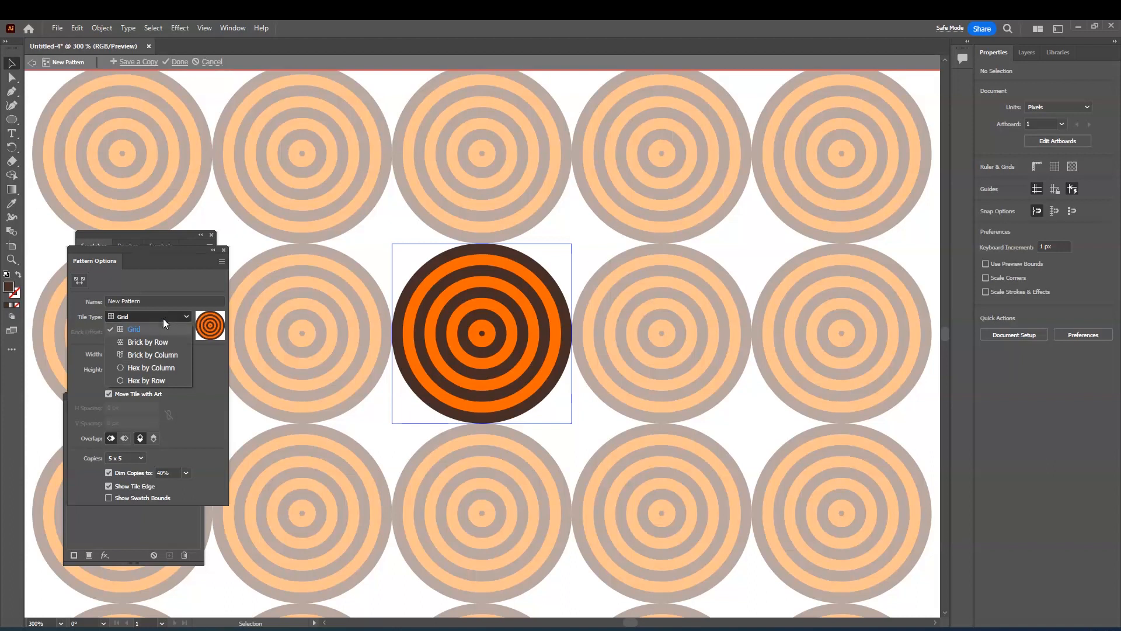
click(153, 341)
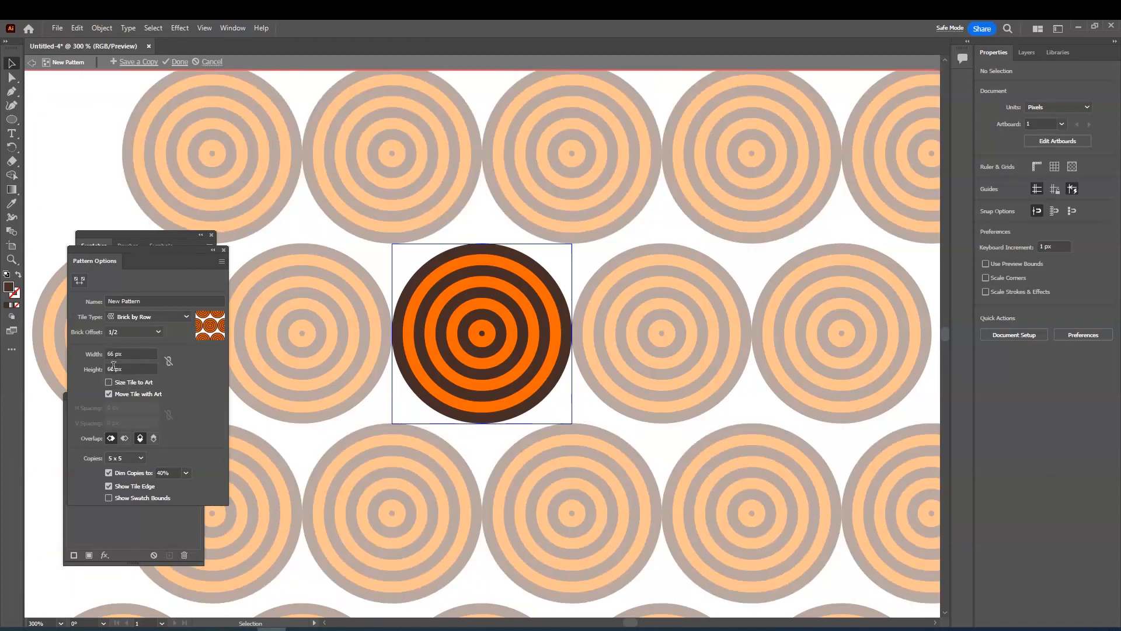
click(113, 354)
key(BackSpace)
text(2)
click(112, 369)
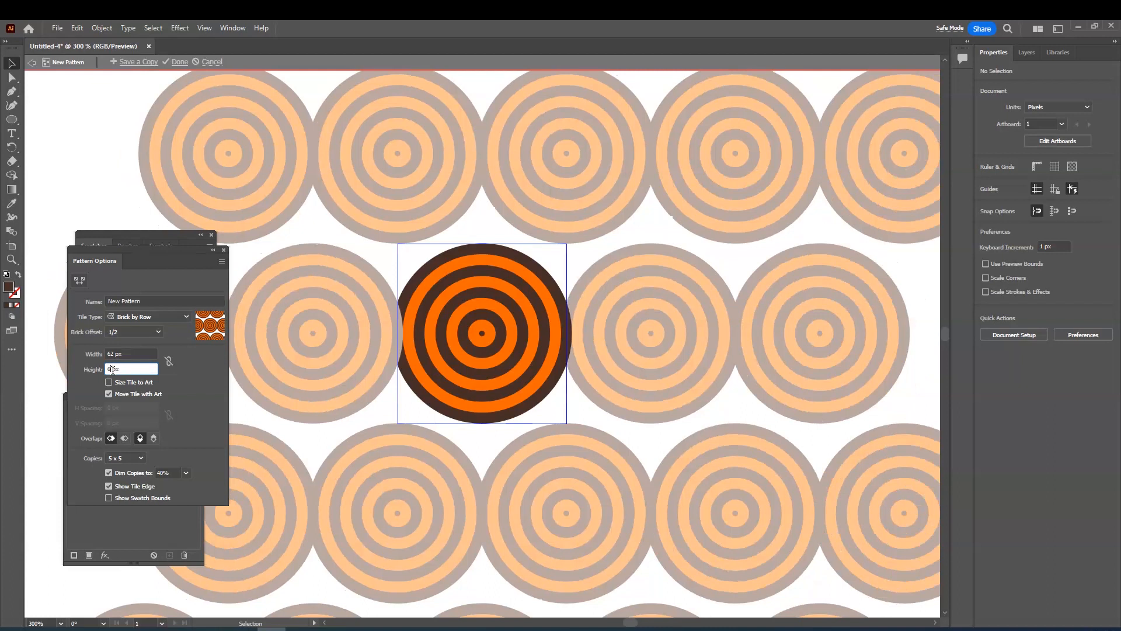
text(30)
Try the bottom-in-front overlap, return to top in front, and show swatch bounds with Dim Copies turned off
click(153, 437)
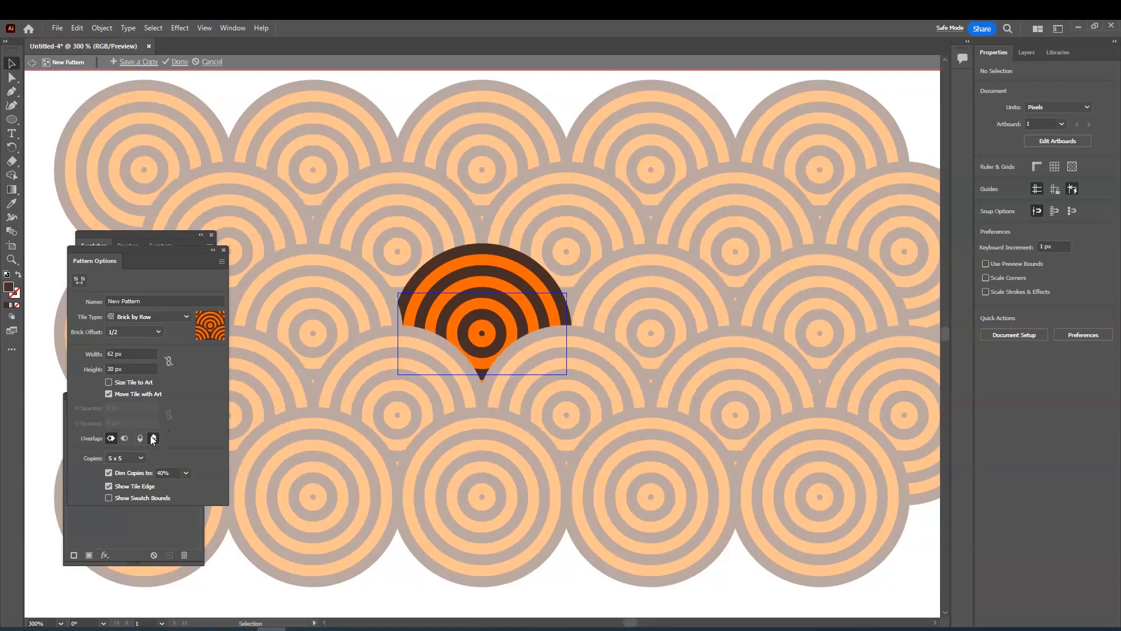
click(140, 439)
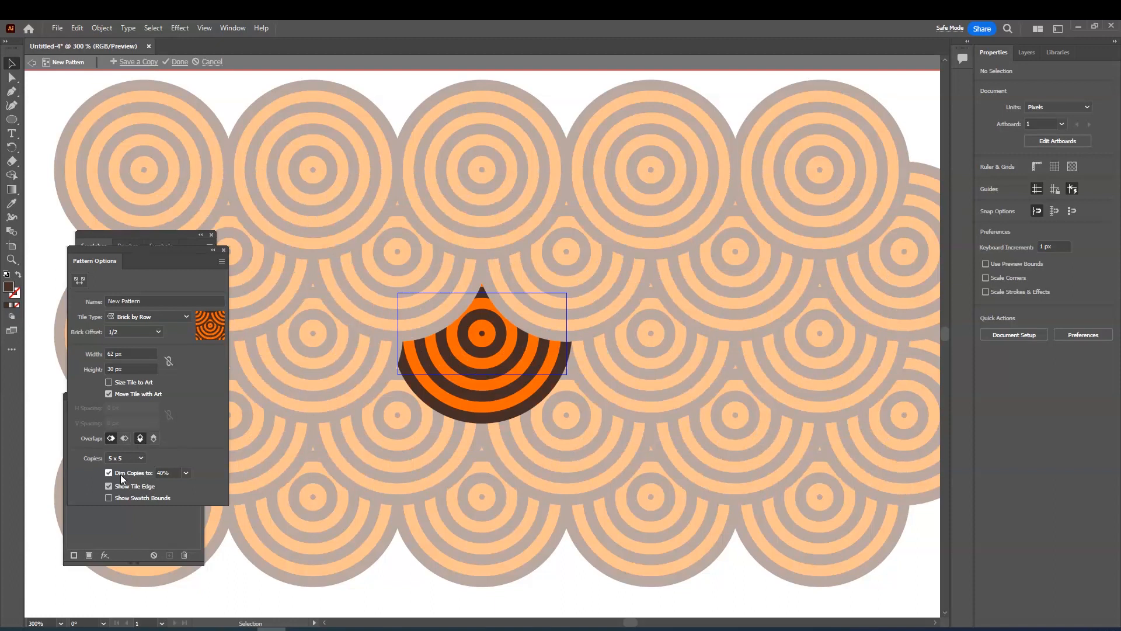
click(109, 498)
click(109, 473)
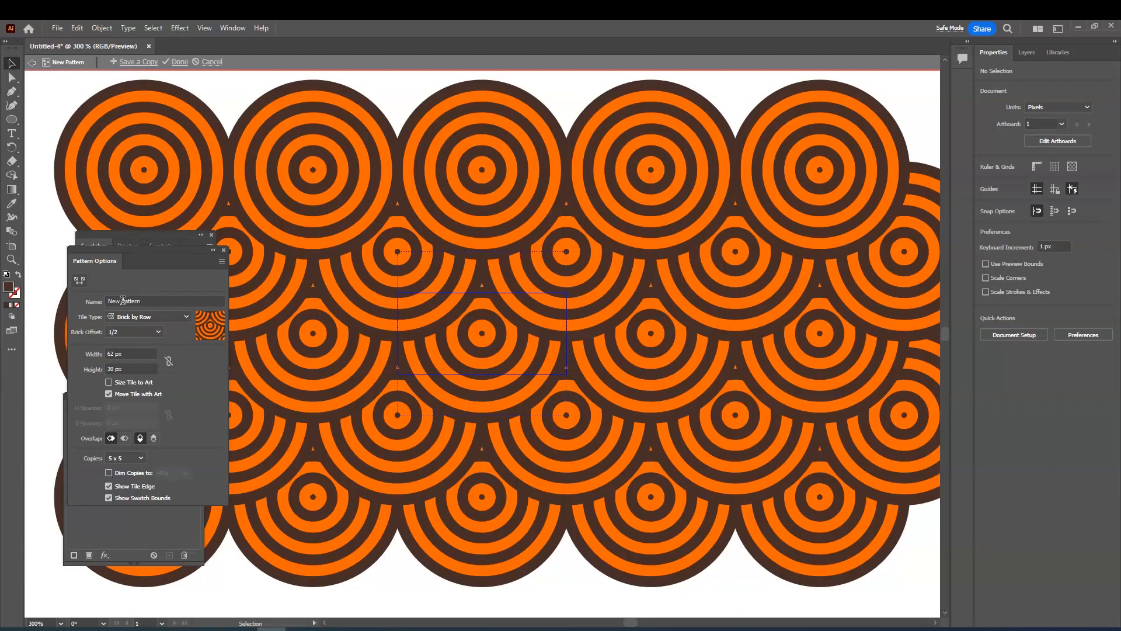
Rename the pattern as WavePattern and finish editing it
drag(121, 301, 79, 295)
text(Wave)
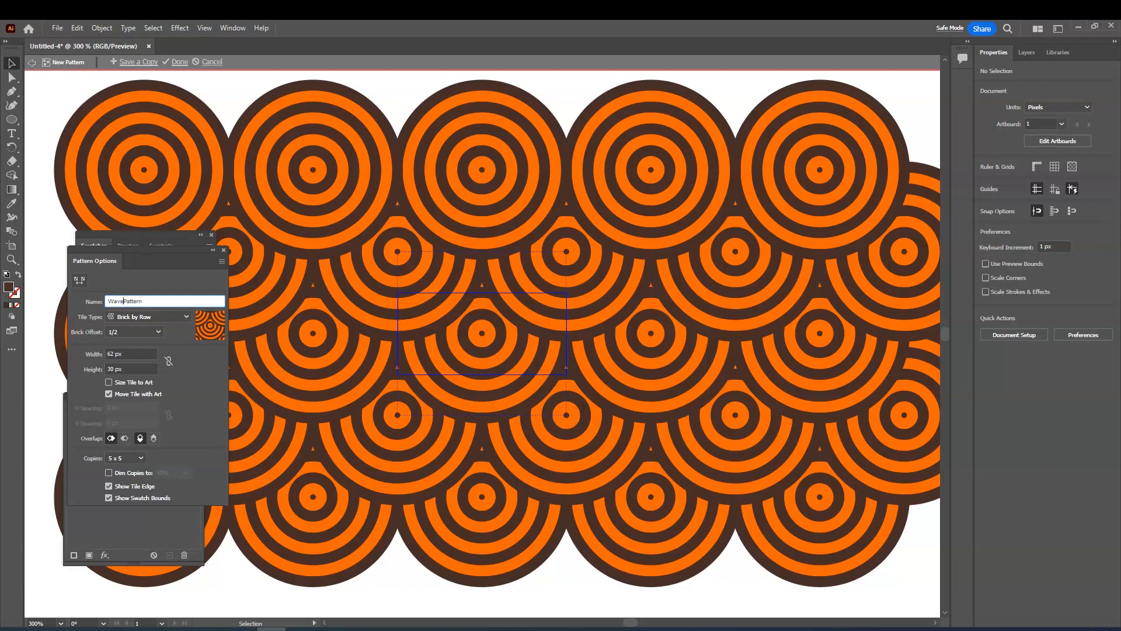
key(Return)
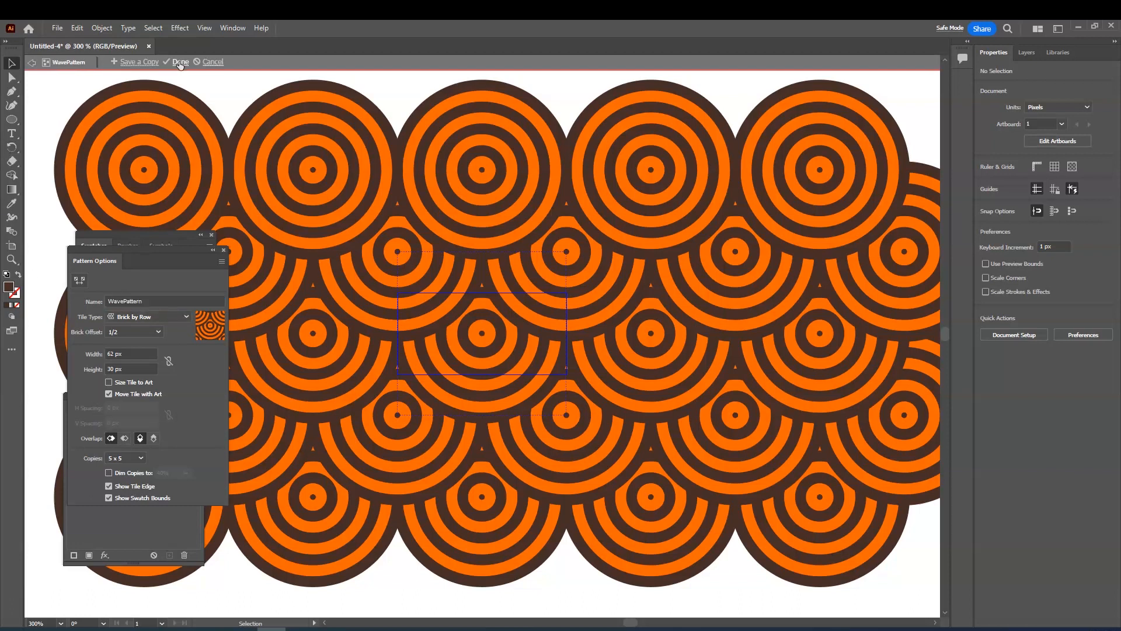
click(180, 62)
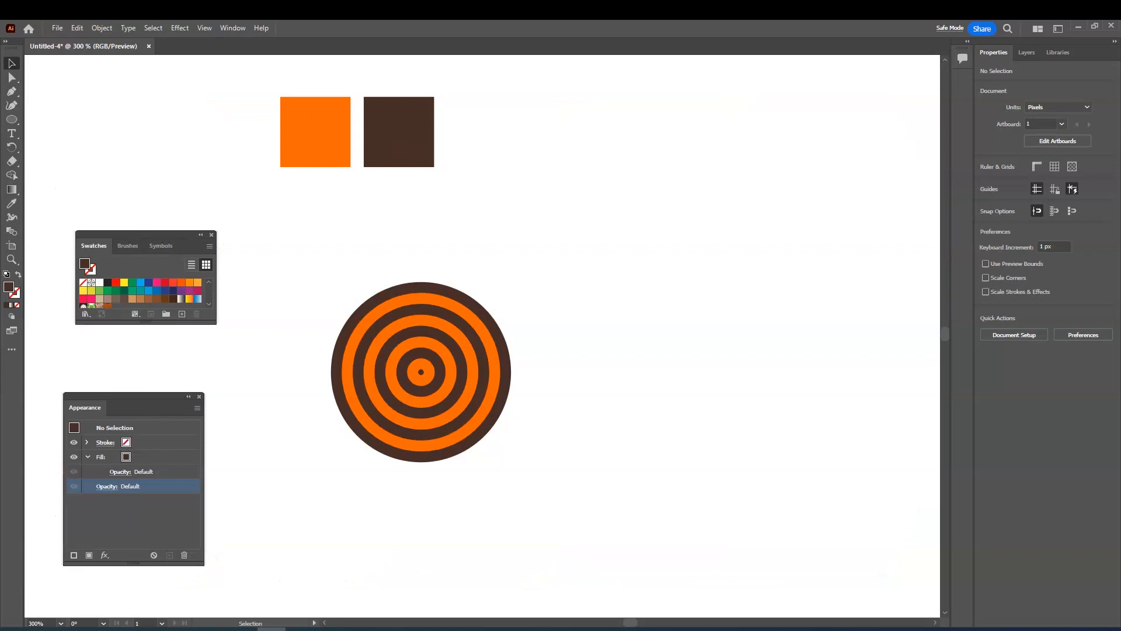
Delete the dark brown and orange sample squares above the concentric circles
key(ctrl+0)
click(470, 204)
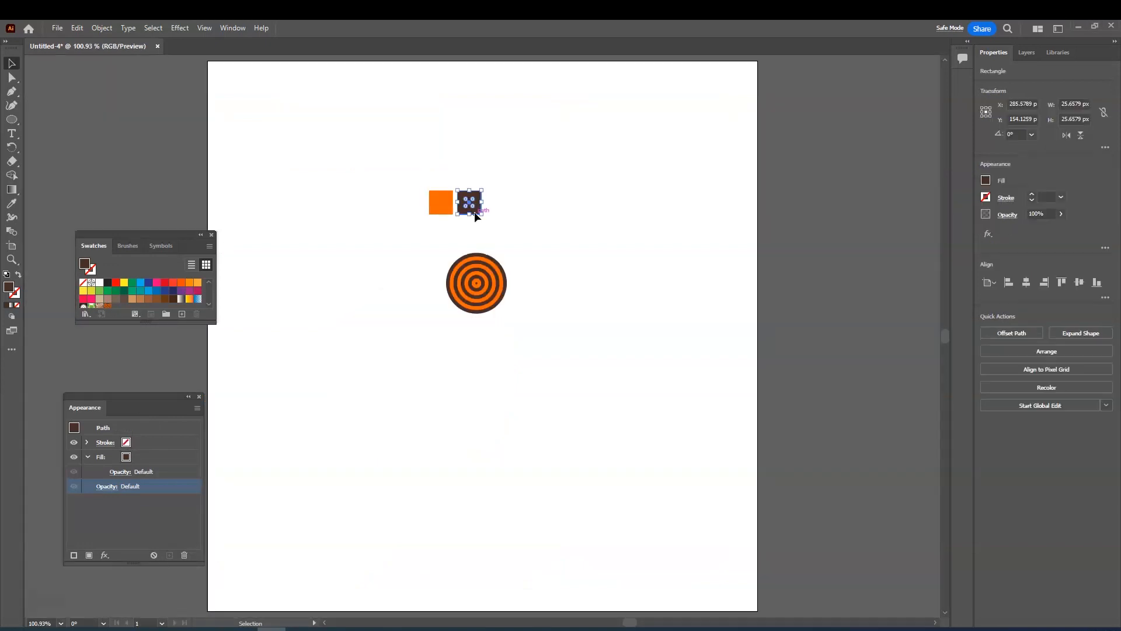
key(Delete)
click(453, 209)
key(Delete)
Draw a square about 469 px wide with fill colour 000000 and apply the WavePattern swatch to it
key(l)
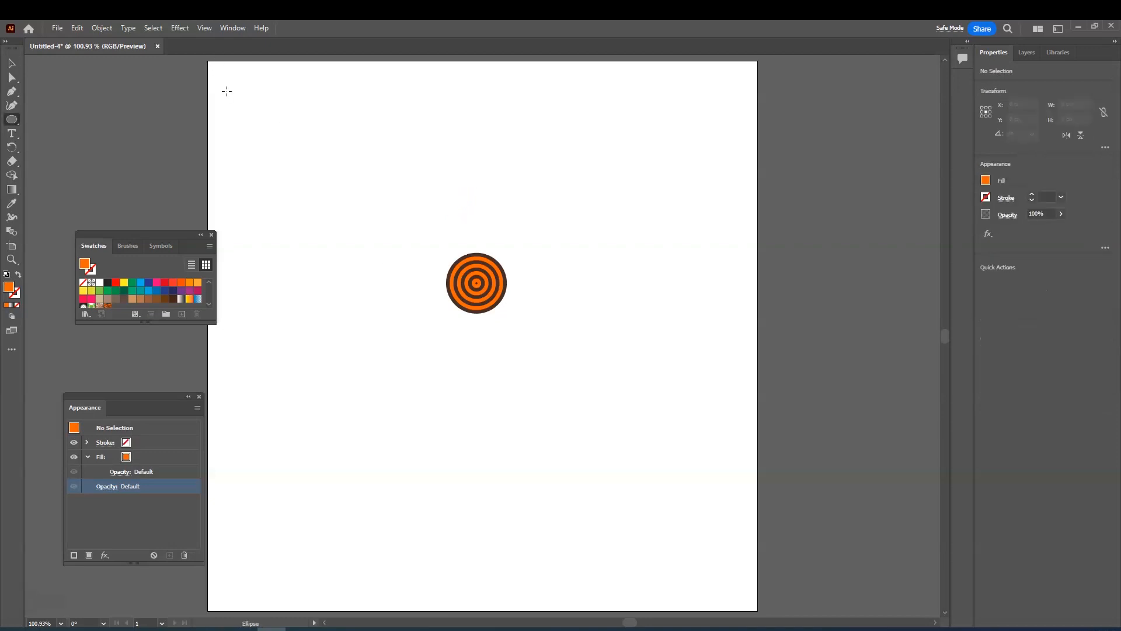
click(16, 123)
click(69, 119)
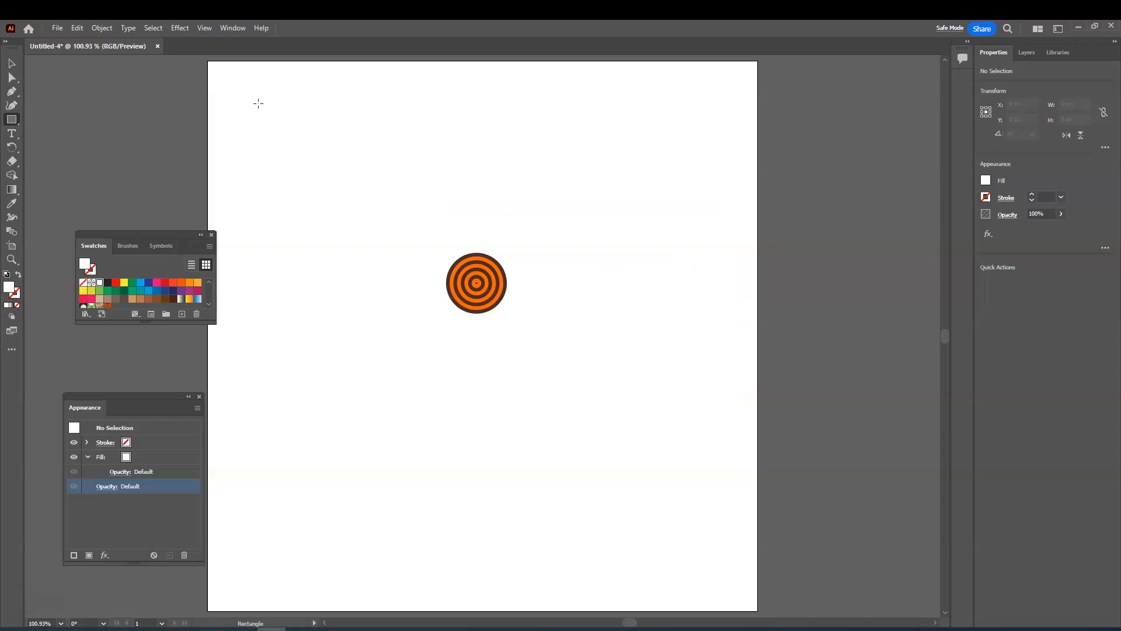
double_click(9, 287)
click(409, 400)
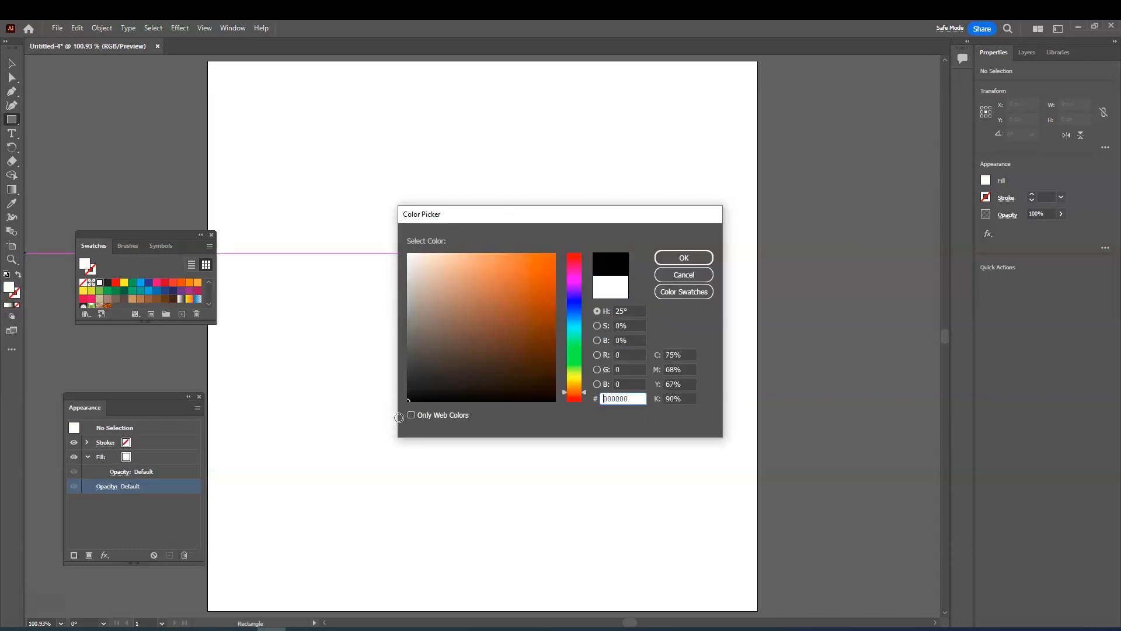
click(682, 261)
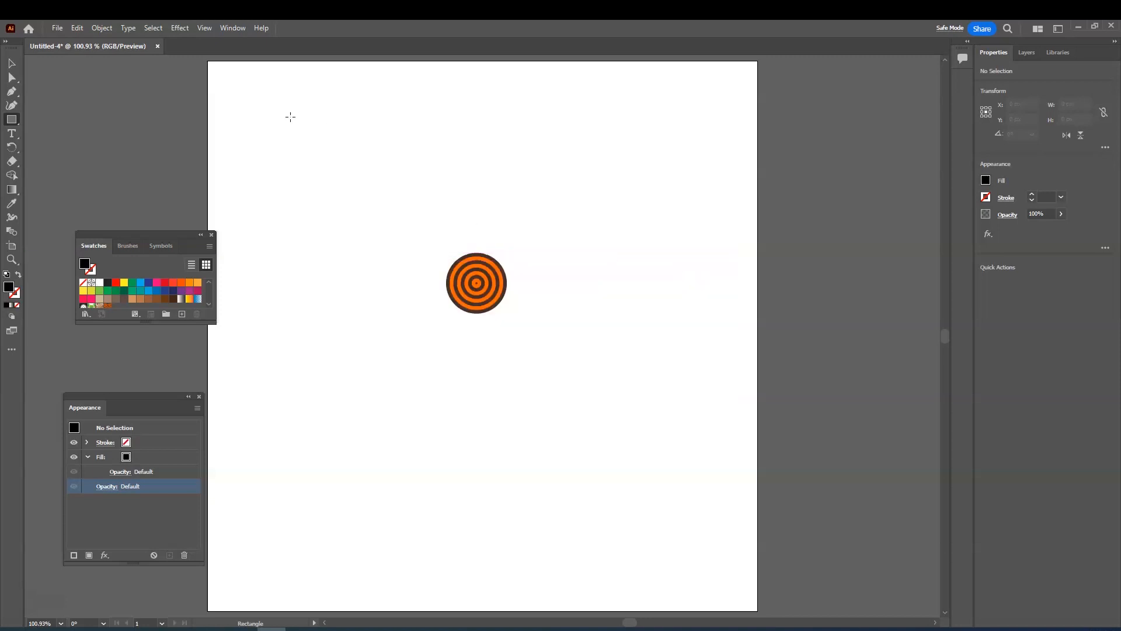
drag(274, 119, 558, 549)
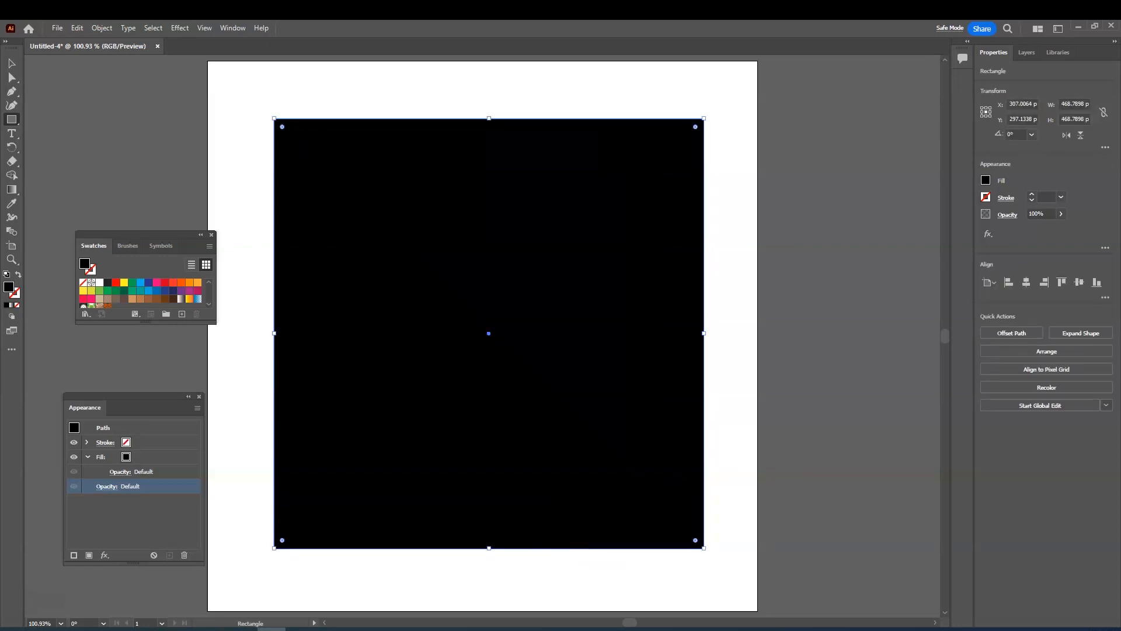
click(108, 306)
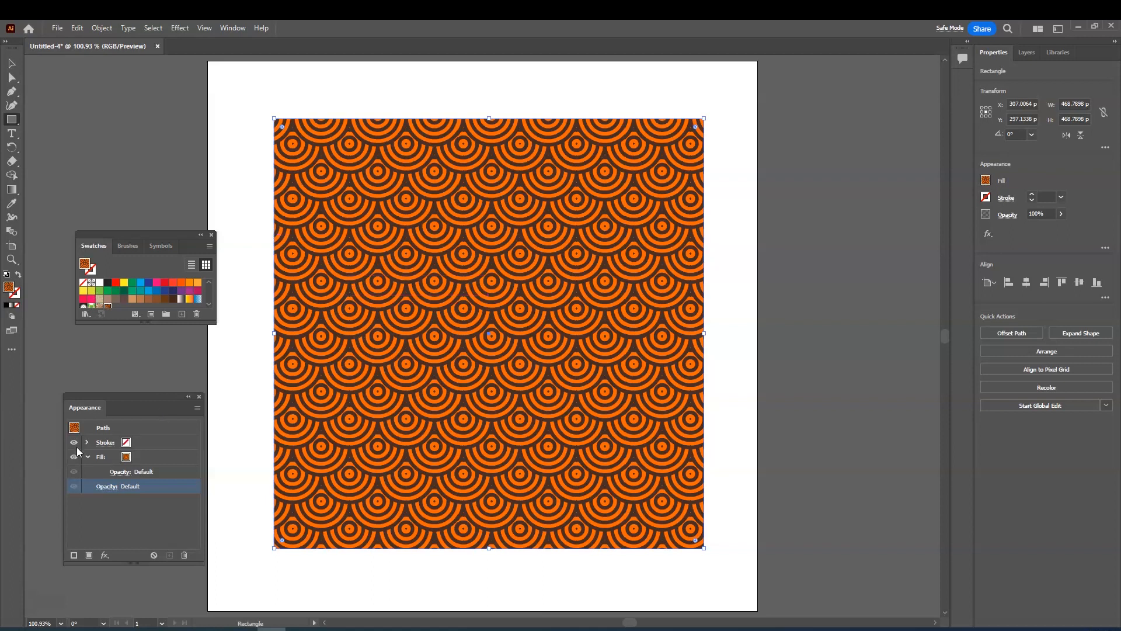
Apply a Transform effect to the square with Transform Objects off, scaling its pattern to 56% horizontally and vertically
key(v)
click(181, 29)
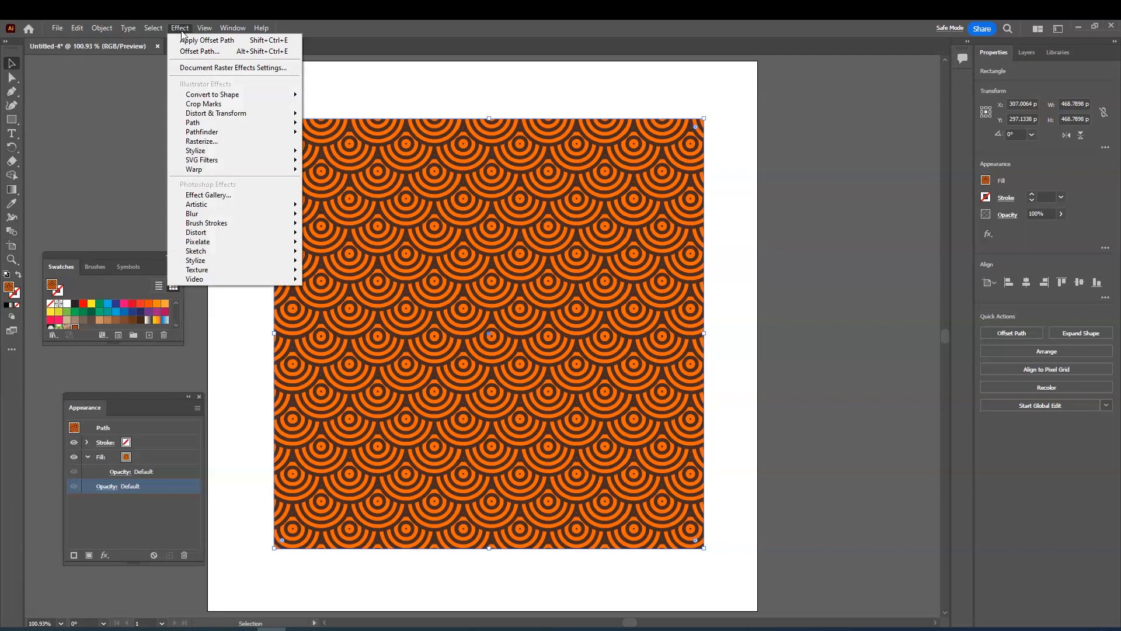
mouse_move(298, 116)
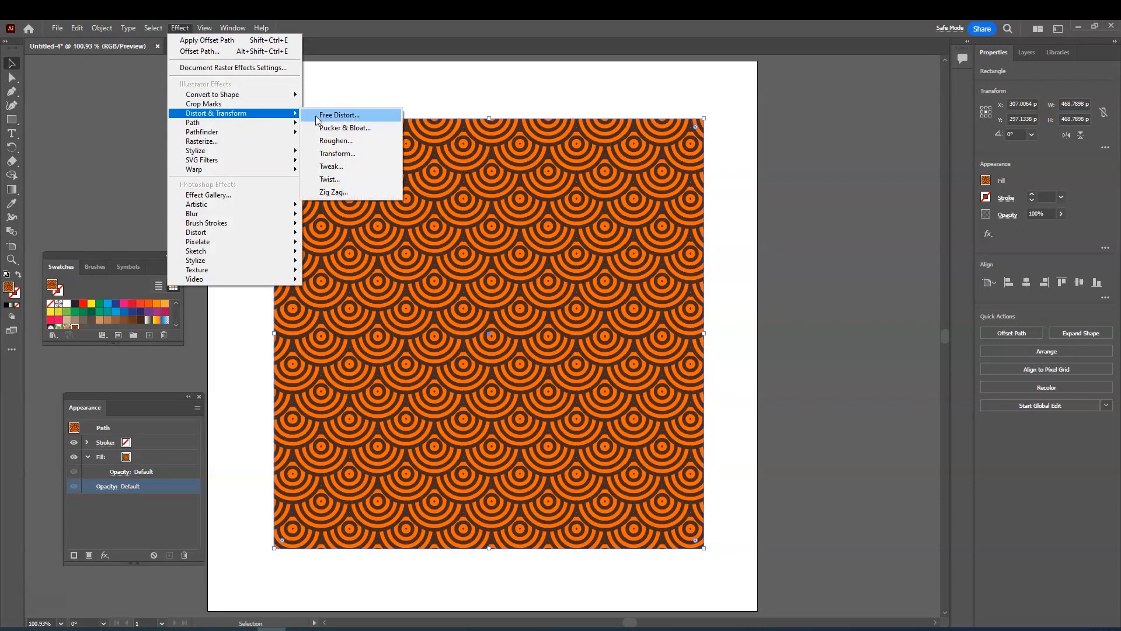
click(336, 154)
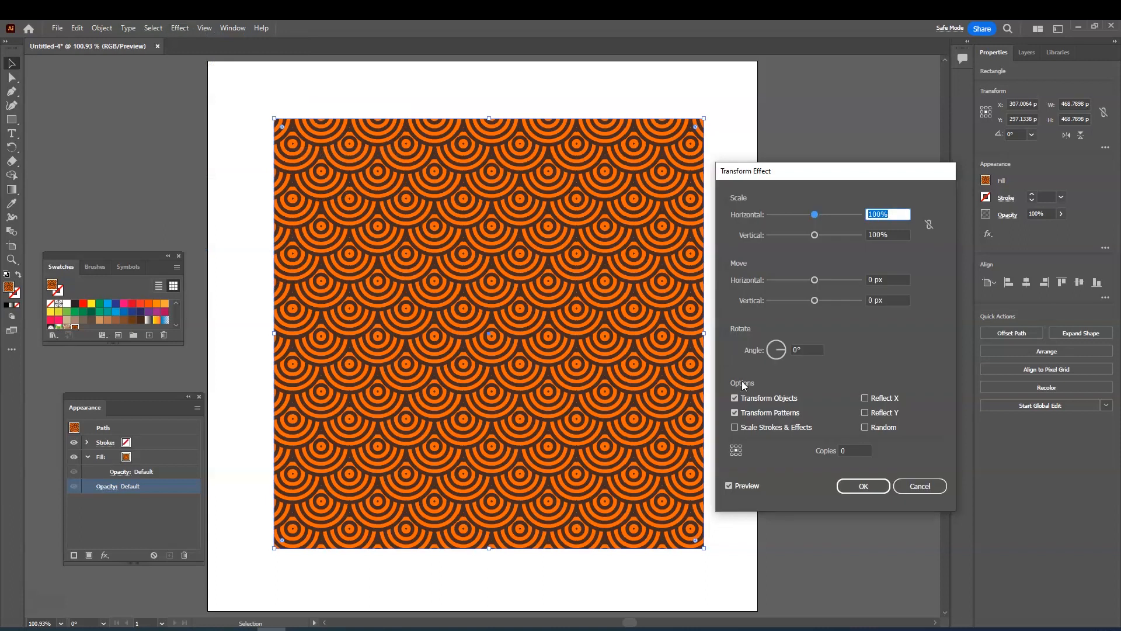
click(735, 398)
drag(815, 214, 790, 236)
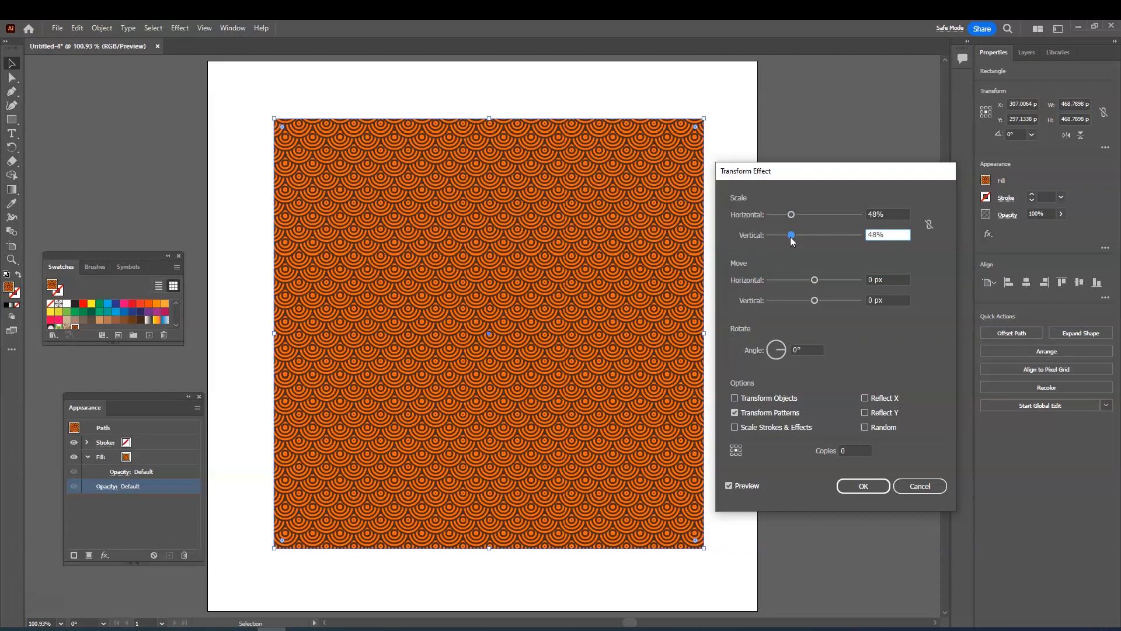
drag(794, 236, 796, 213)
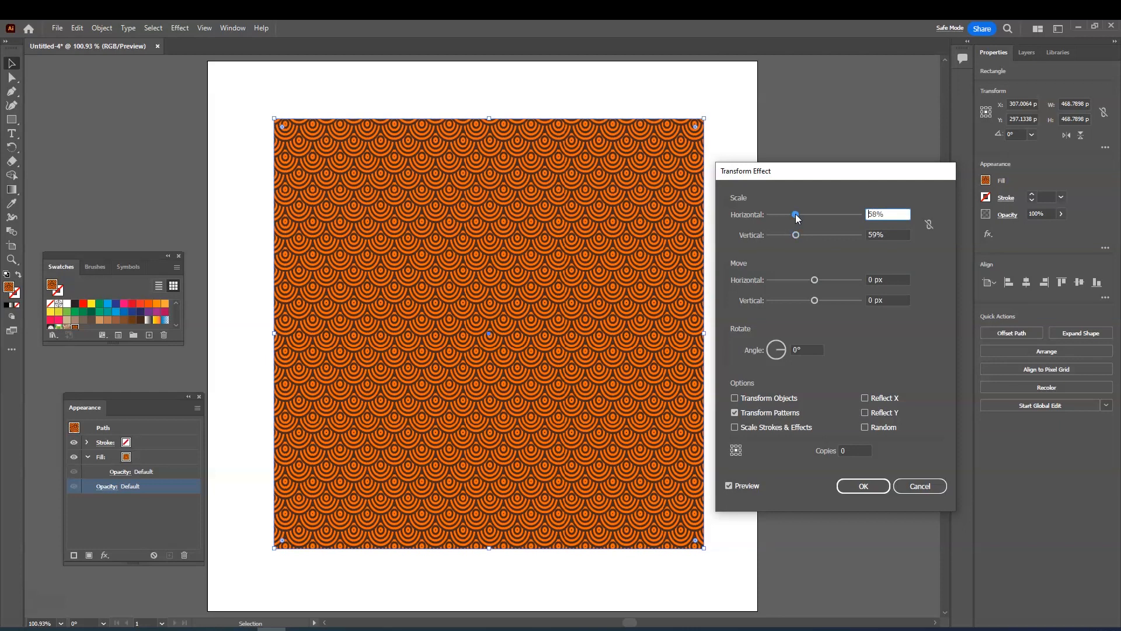
click(791, 214)
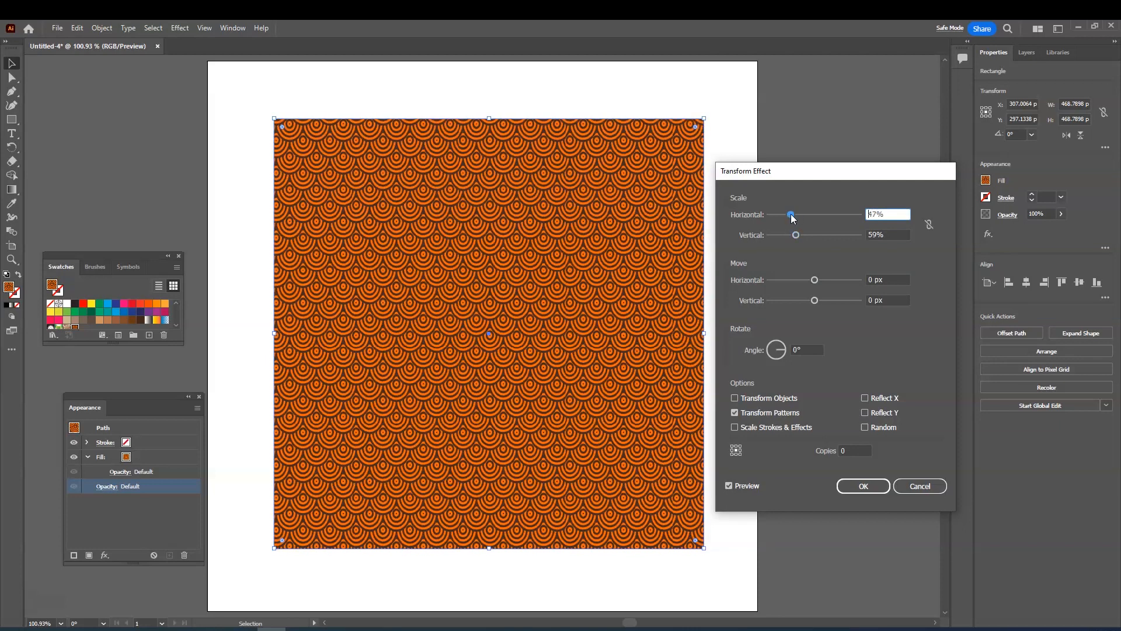
drag(792, 215, 793, 214)
drag(795, 214, 796, 215)
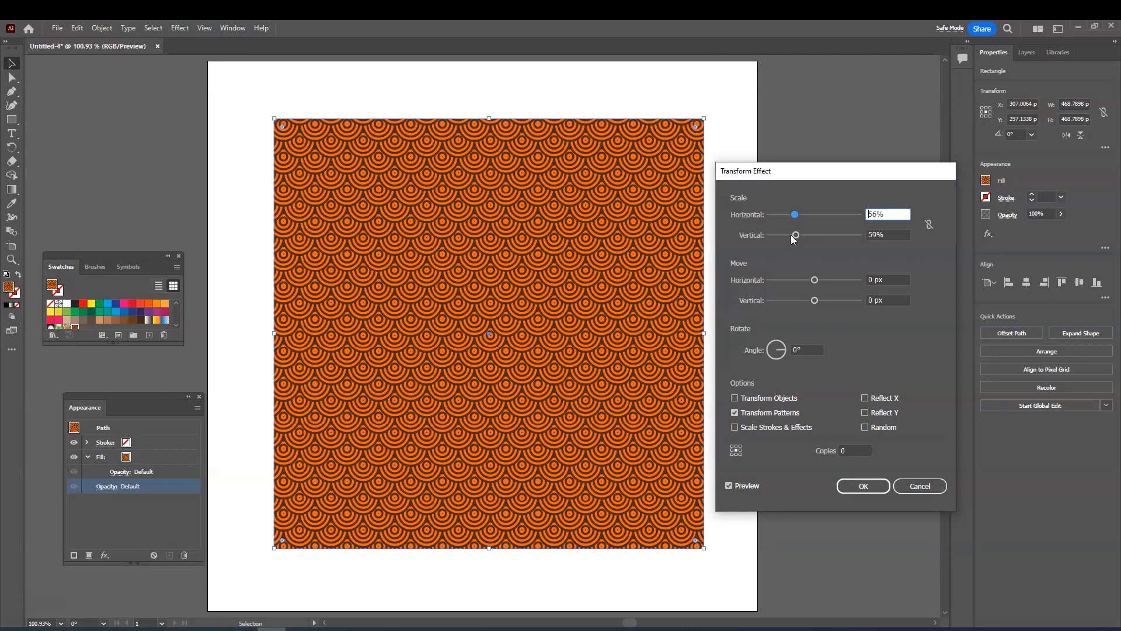
drag(793, 236, 794, 236)
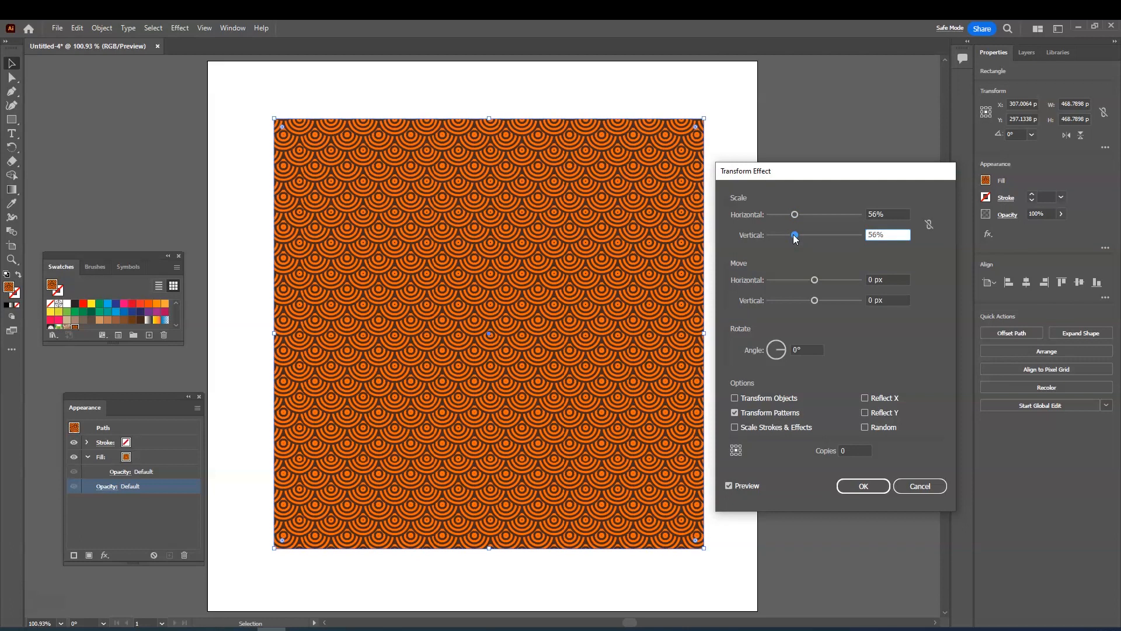
click(879, 486)
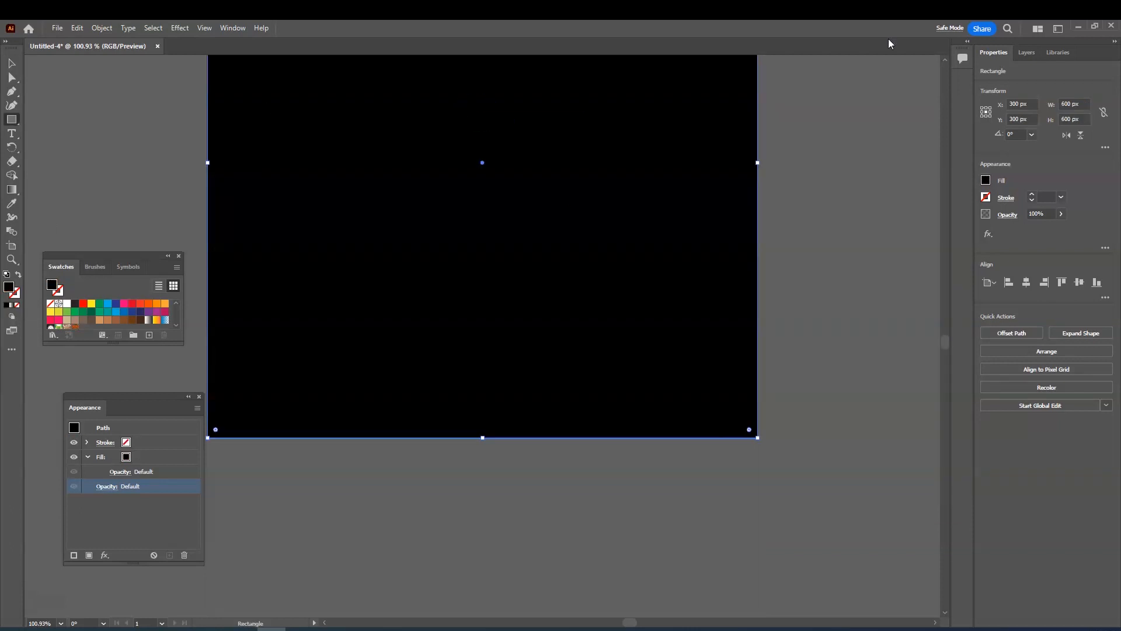
Send the 600 px black background square behind the patterned square and deselect it
click(947, 58)
click(947, 58)
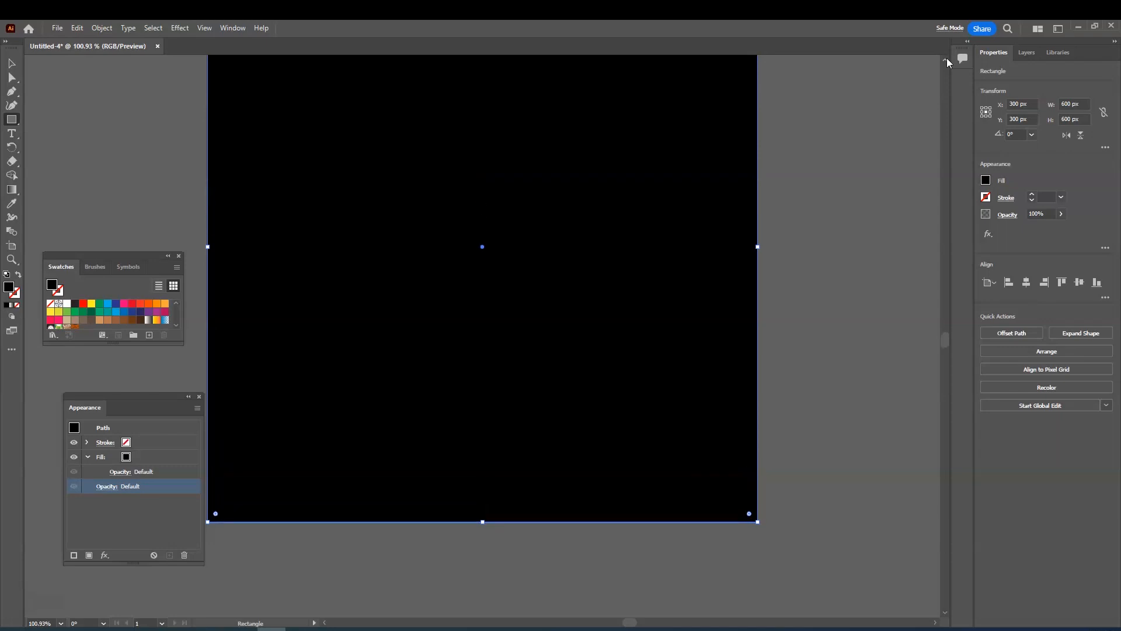
right_click(599, 289)
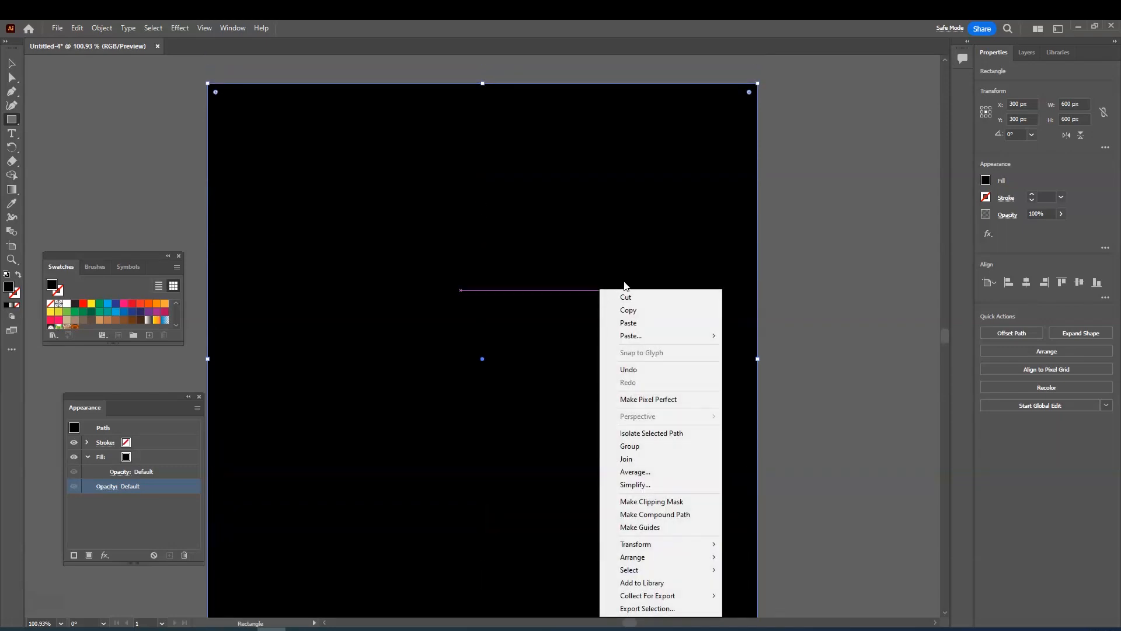
right_click(626, 235)
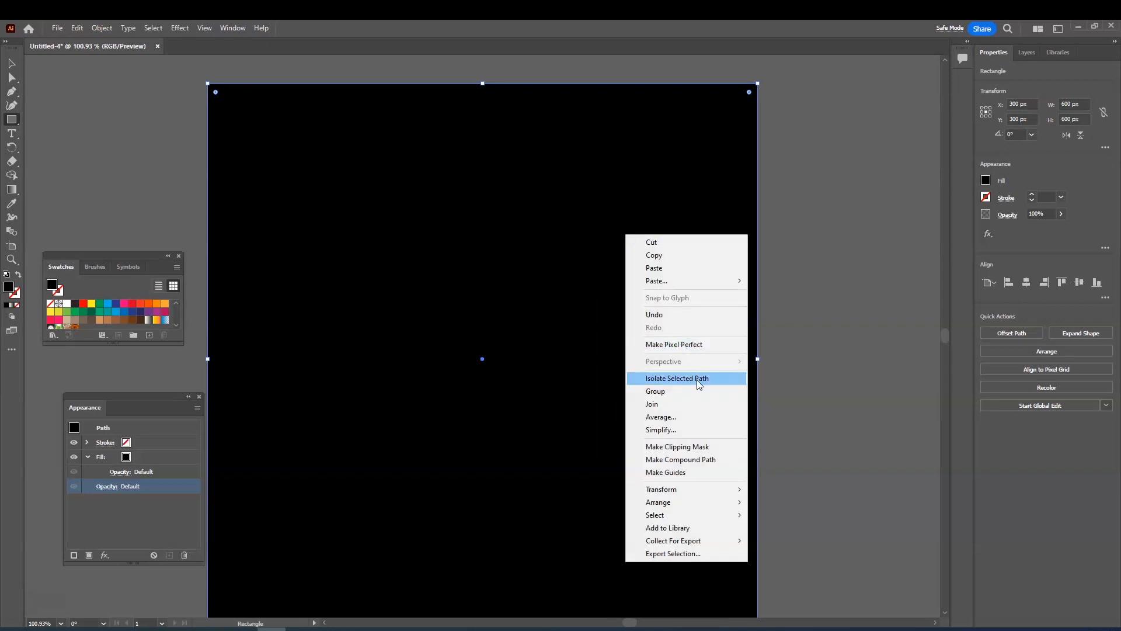
mouse_move(741, 489)
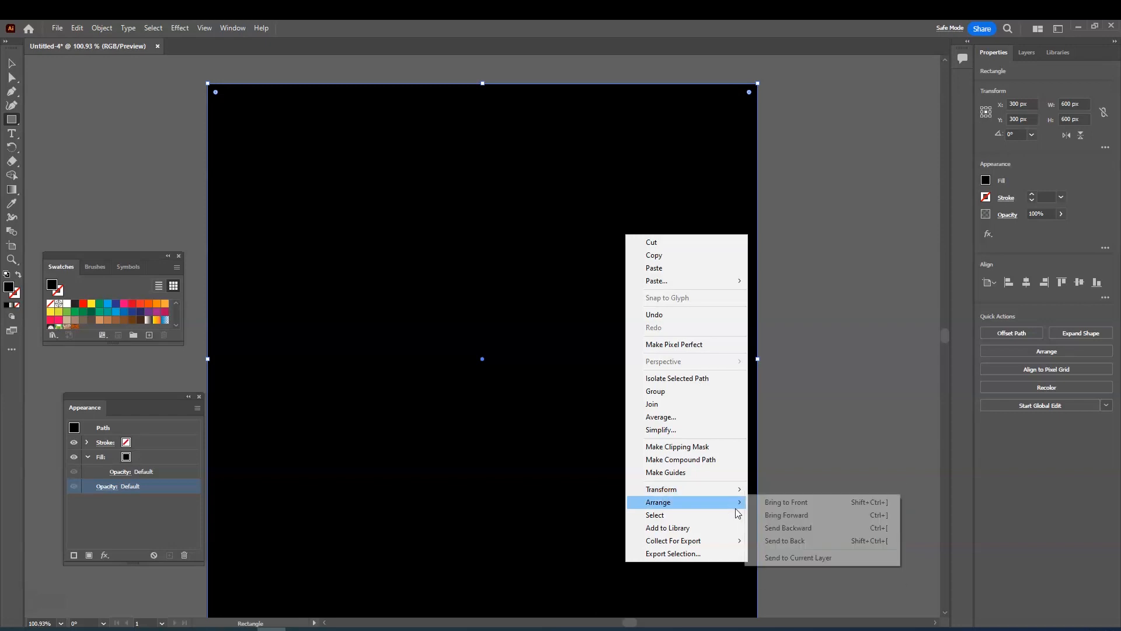
click(784, 541)
key(v)
click(764, 444)
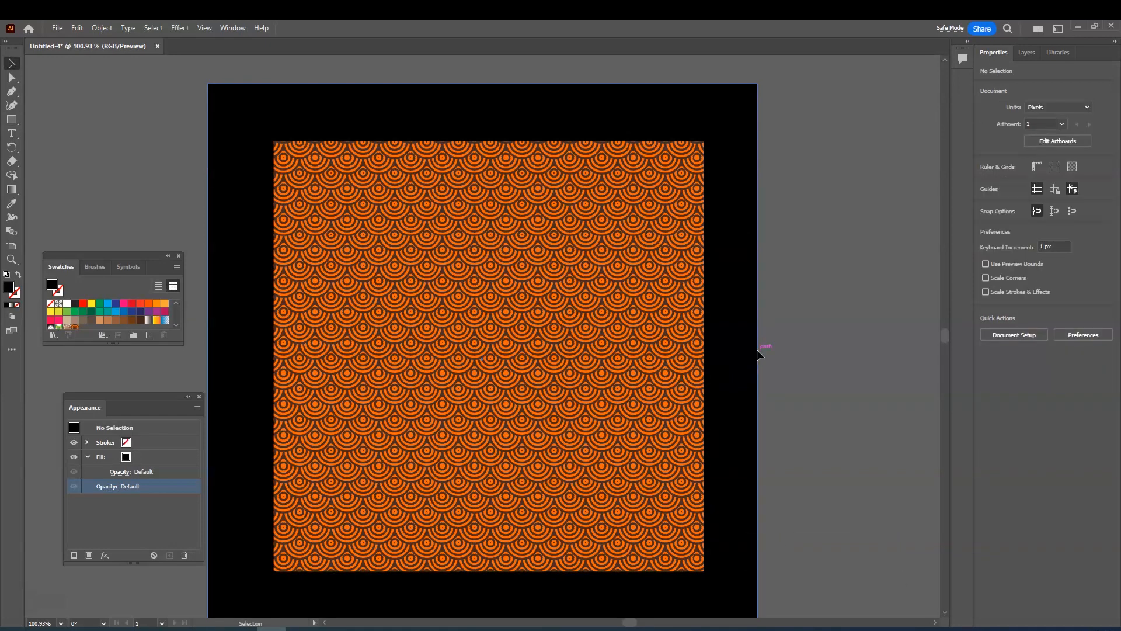
Enlarge the patterned square proportionally to about 571 px, leaving a narrow black border around it
click(554, 317)
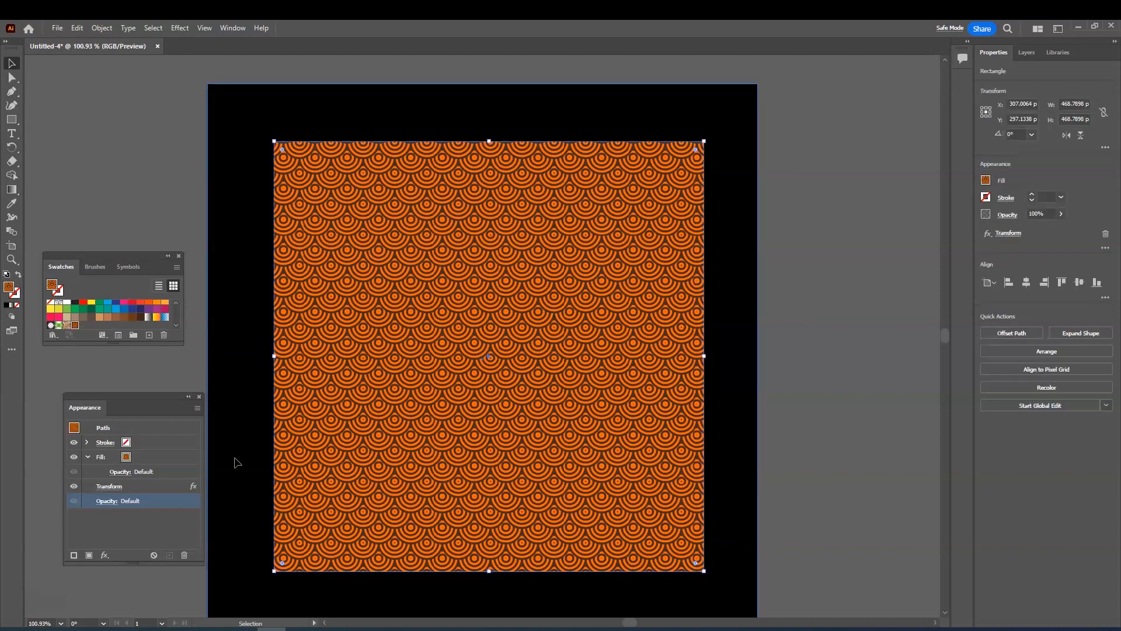
click(450, 445)
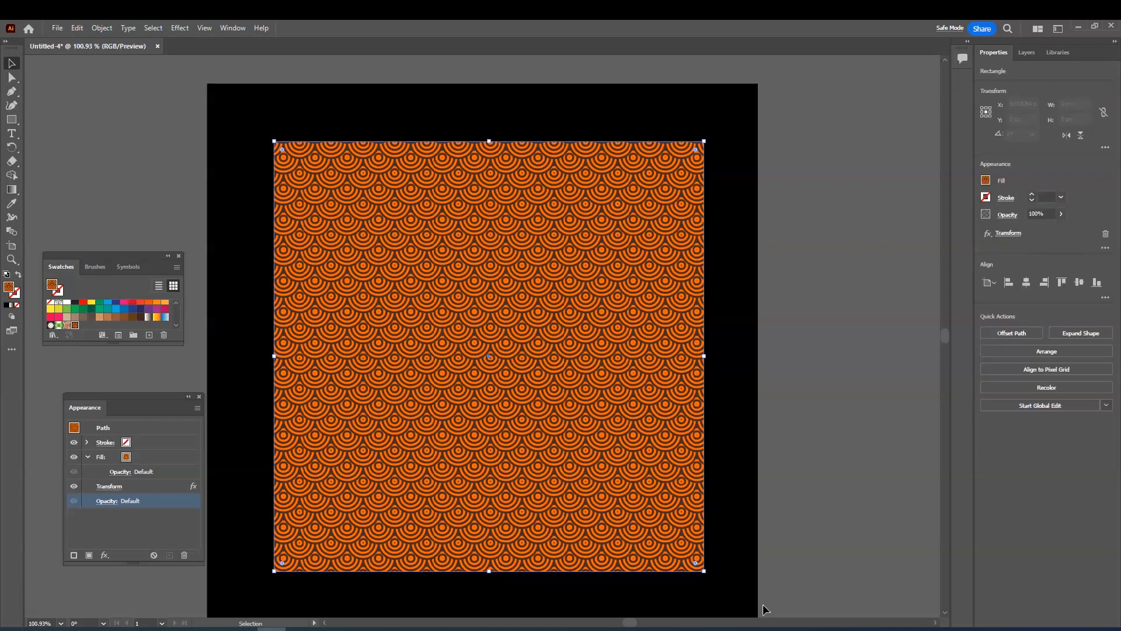
drag(703, 573, 739, 594)
drag(270, 137, 211, 96)
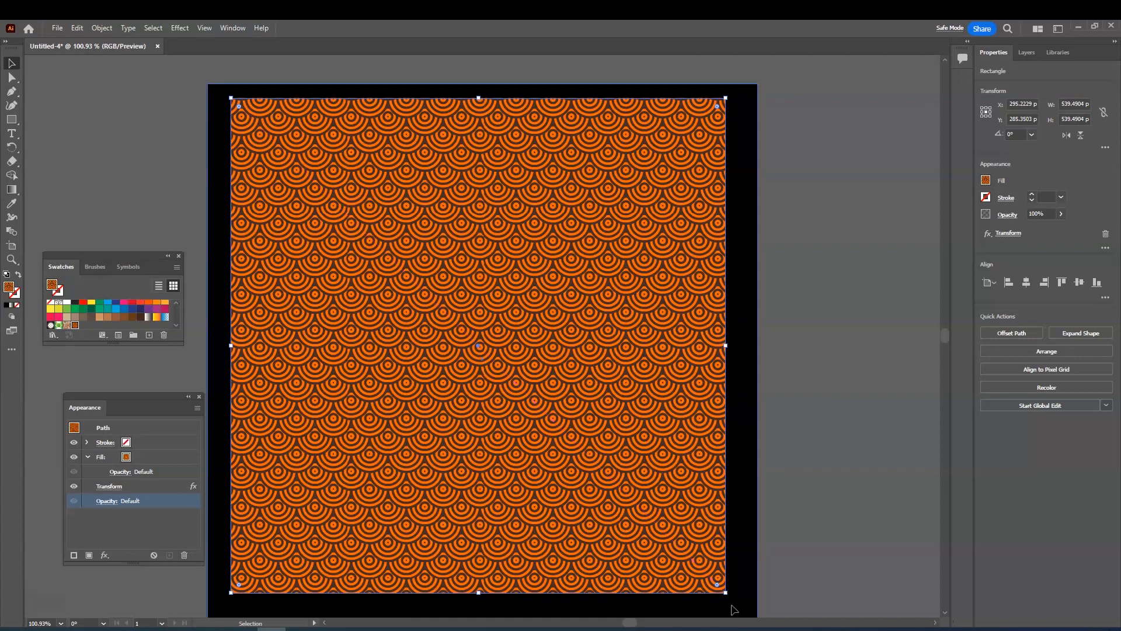
drag(725, 592, 746, 608)
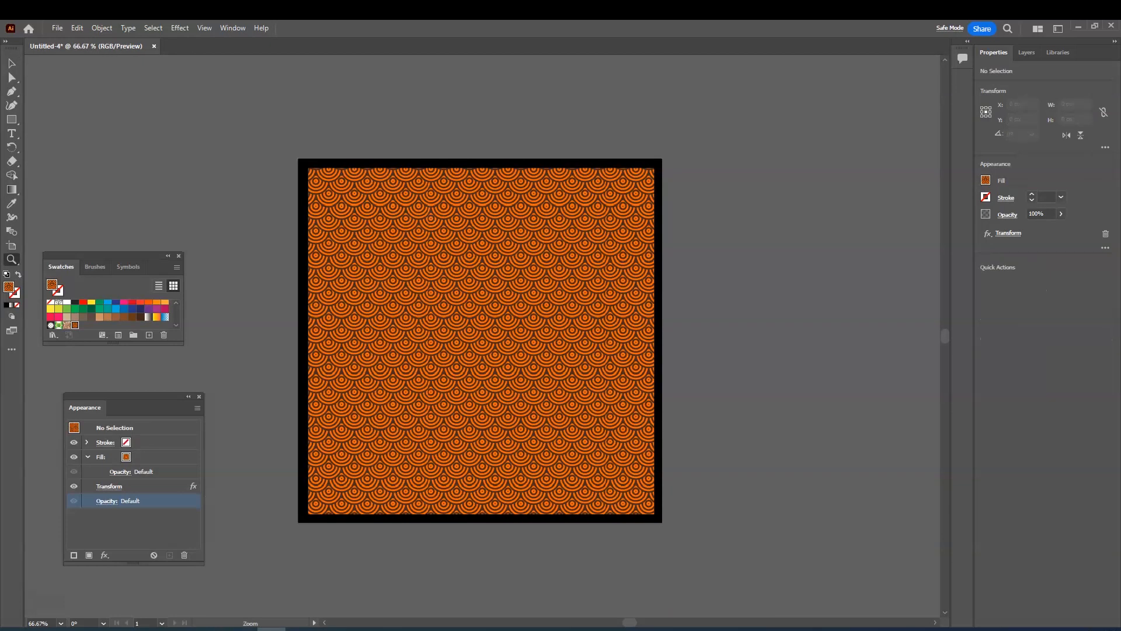
Add a second Transform effect to the patterned square with Transform Objects off, Reflect Y on and vertical scale 101%
key(ctrl+a)
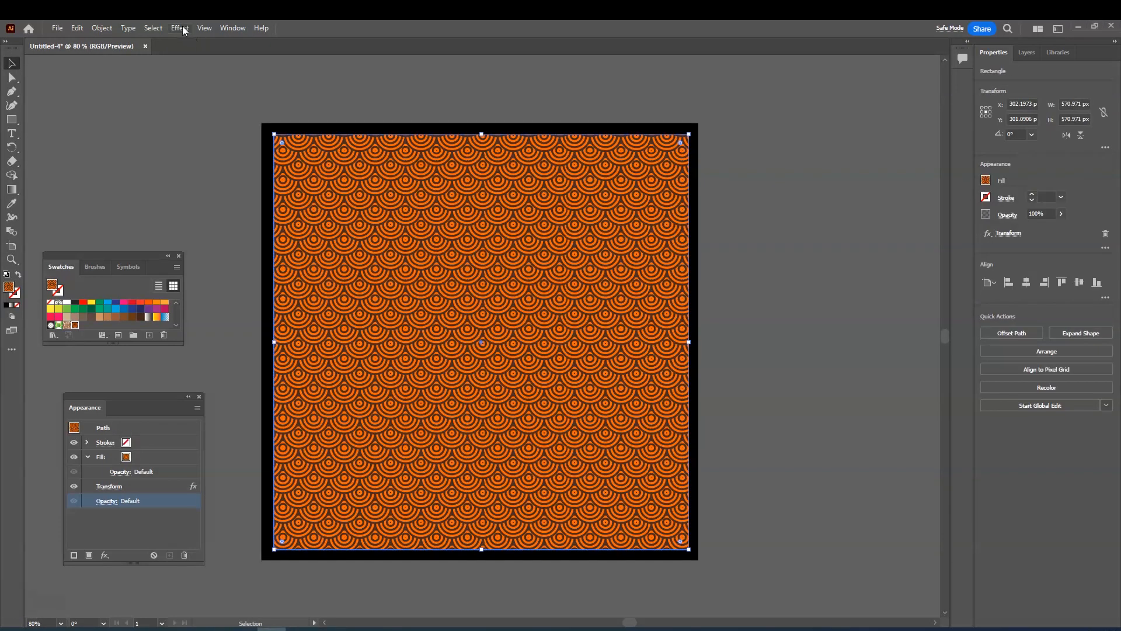
click(182, 29)
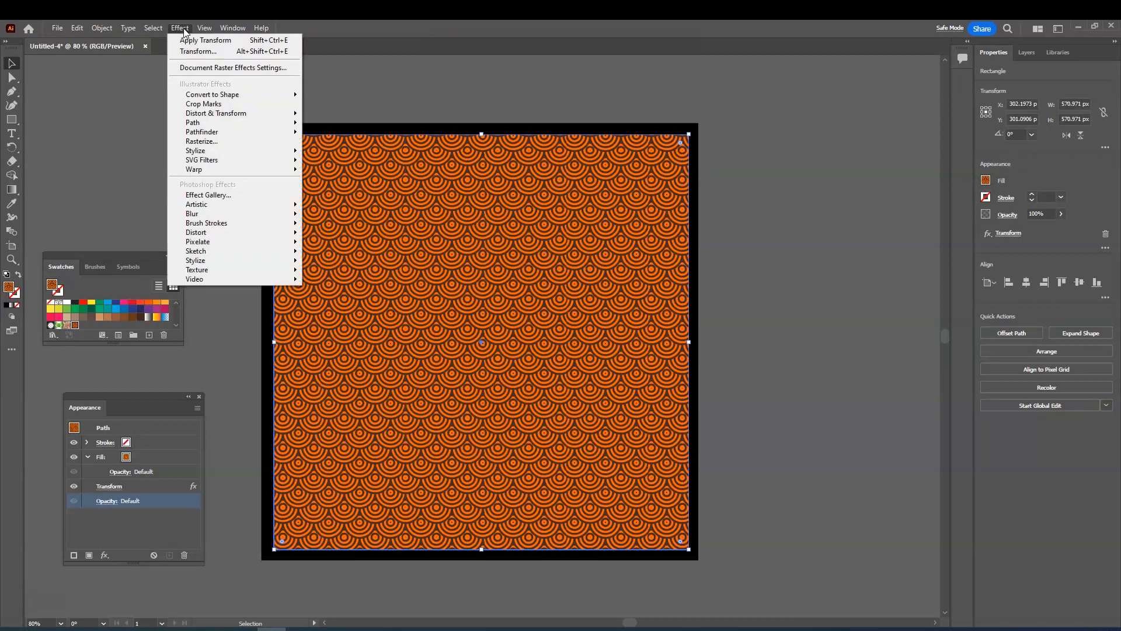
mouse_move(237, 122)
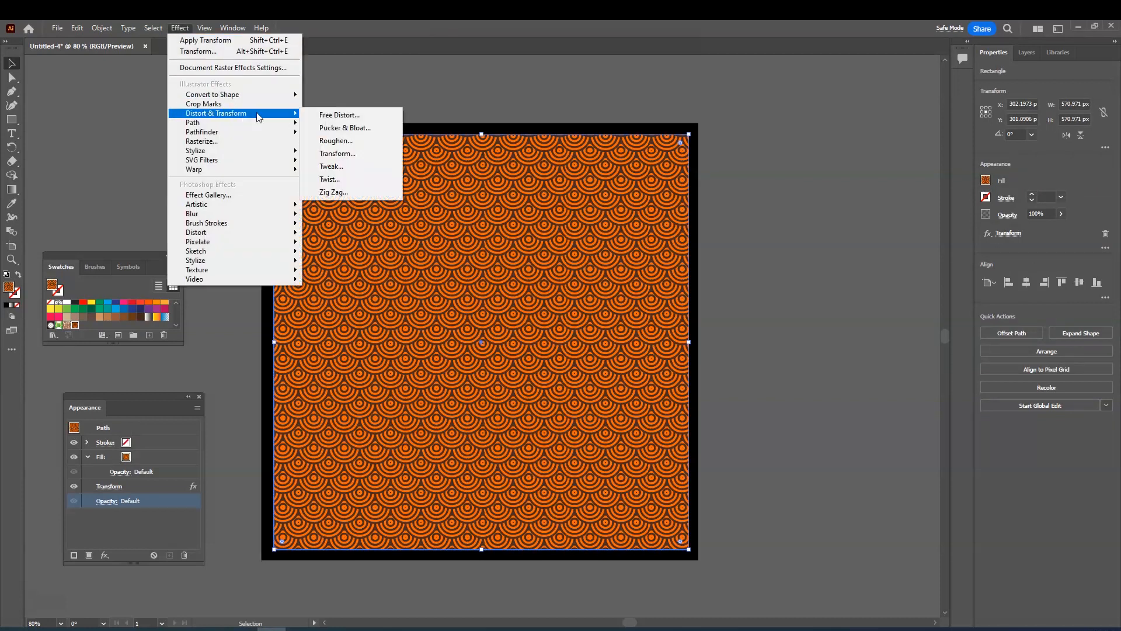
click(332, 154)
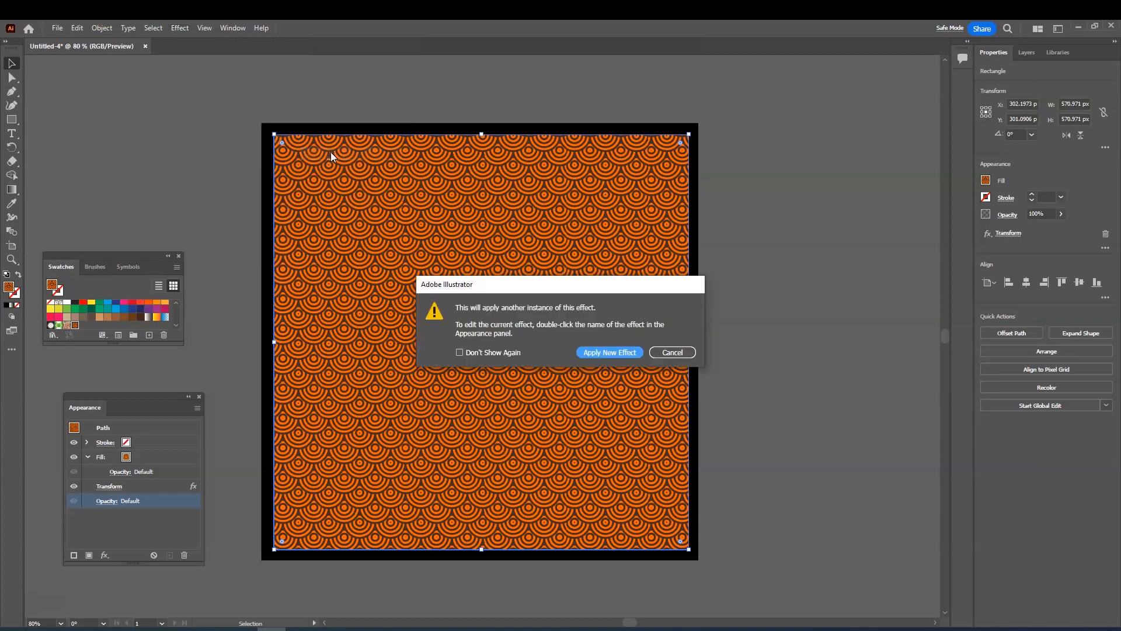
click(595, 354)
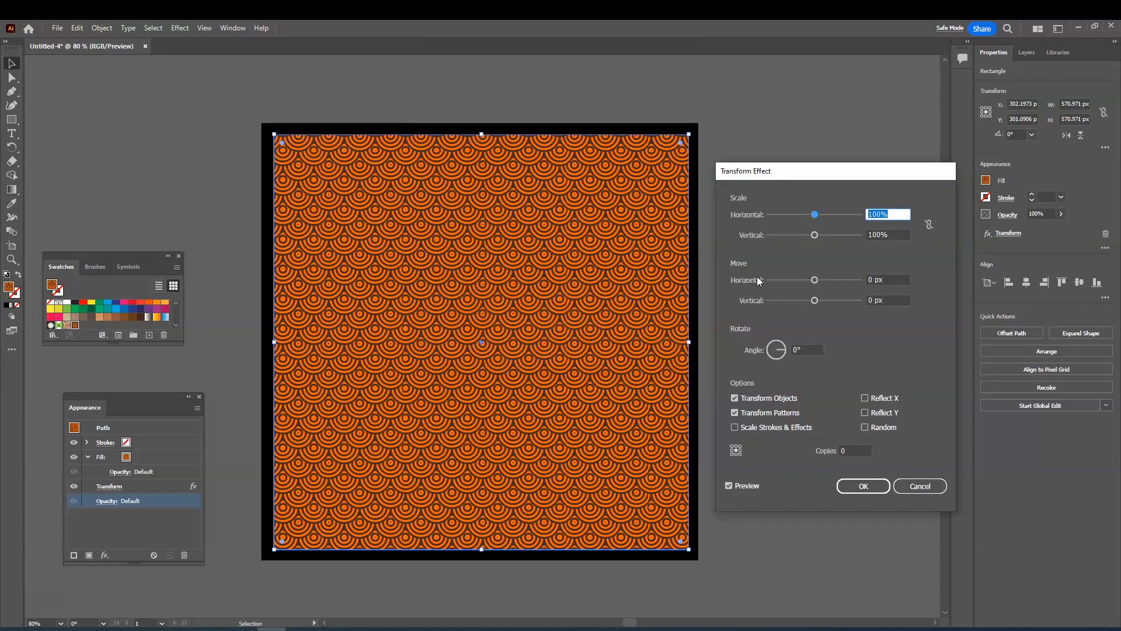
click(734, 398)
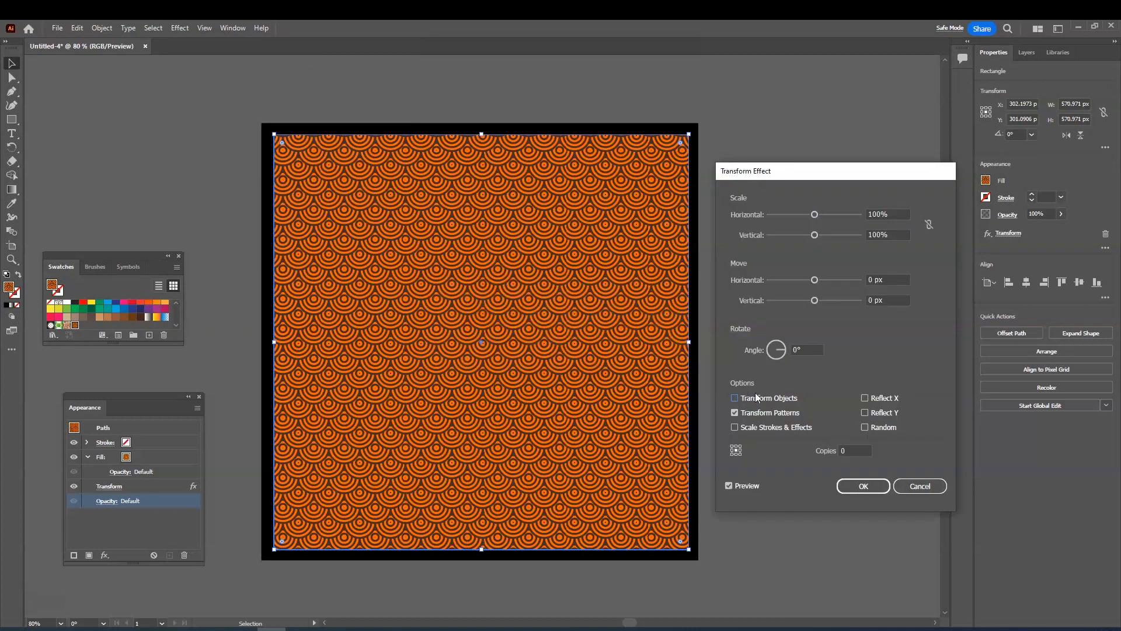
click(864, 413)
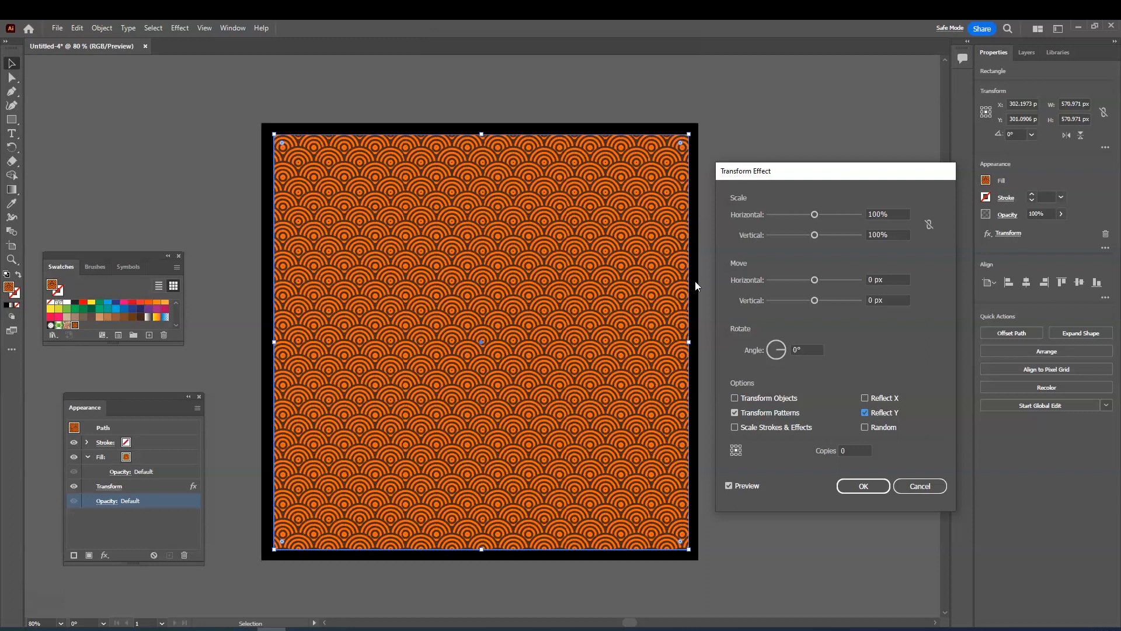
drag(814, 235, 818, 235)
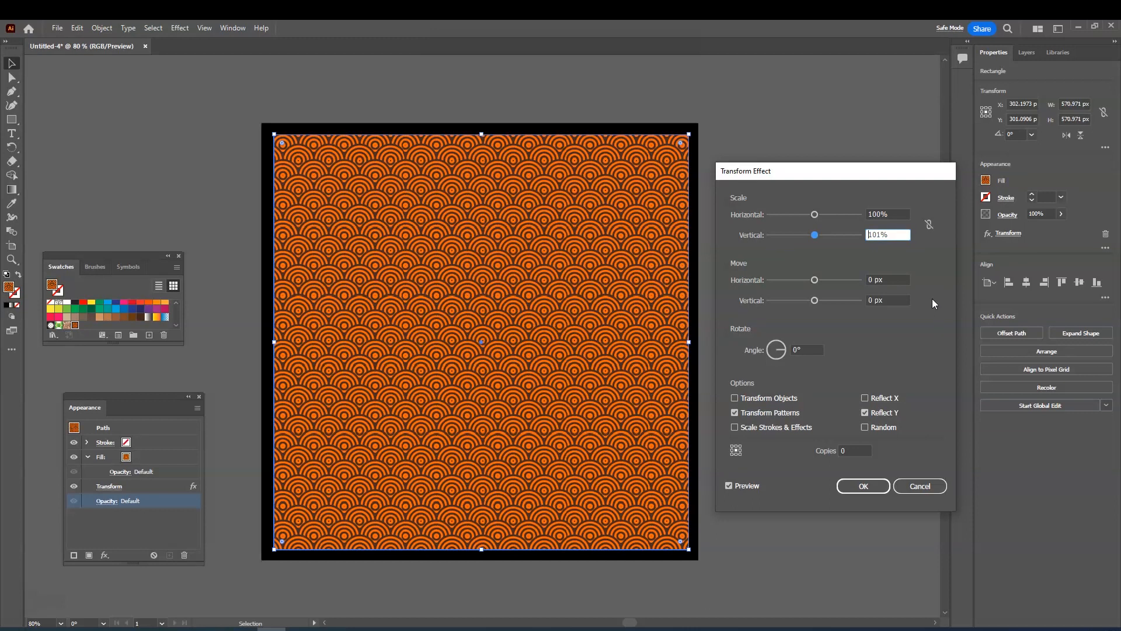
click(872, 485)
click(722, 519)
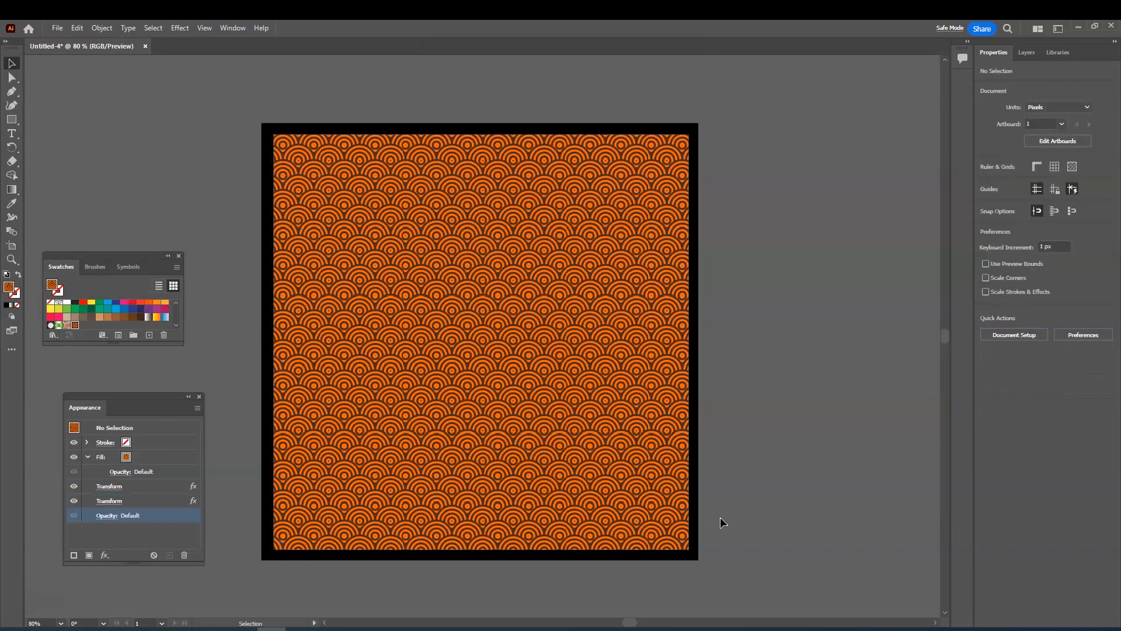